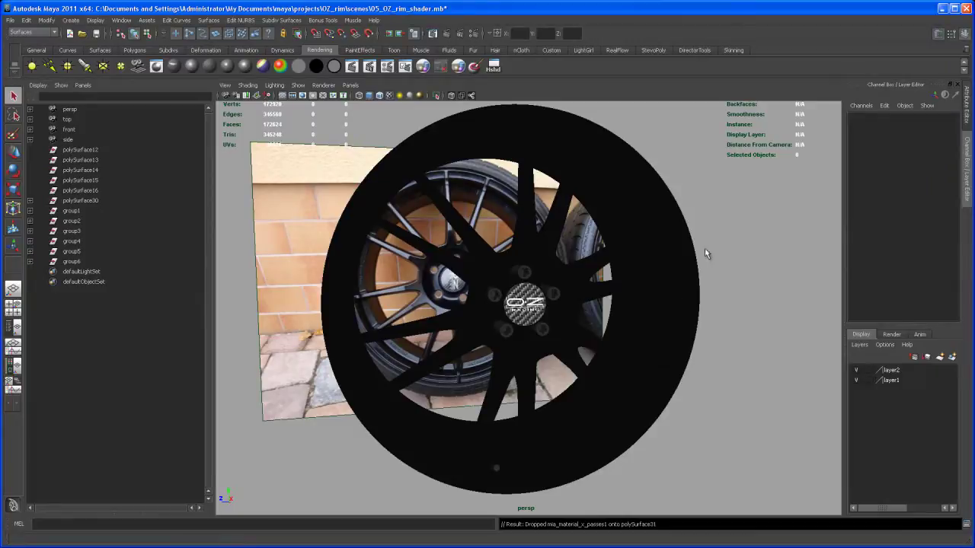
# Hide layer2 so the reference photo backdrop disappears and only the black rim shows.
pyautogui.click(856, 370)
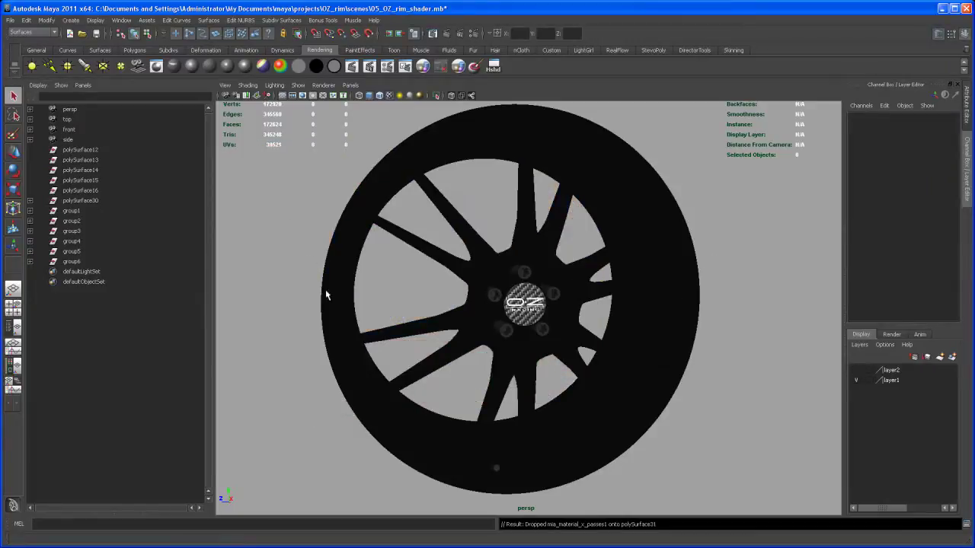
# Create a polygon plane and lower it in side view until it touches the rim's bottom edge.
pyautogui.click(134, 49)
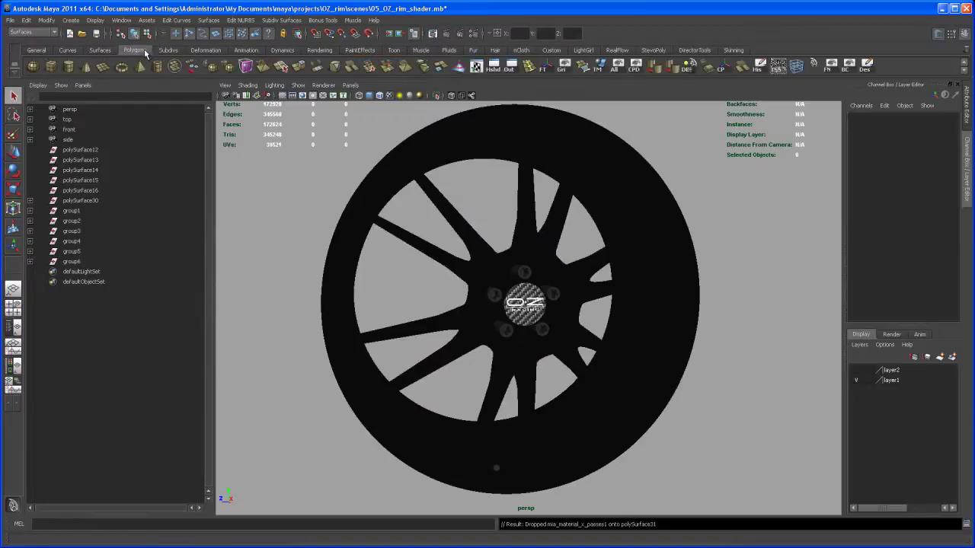
pyautogui.click(103, 69)
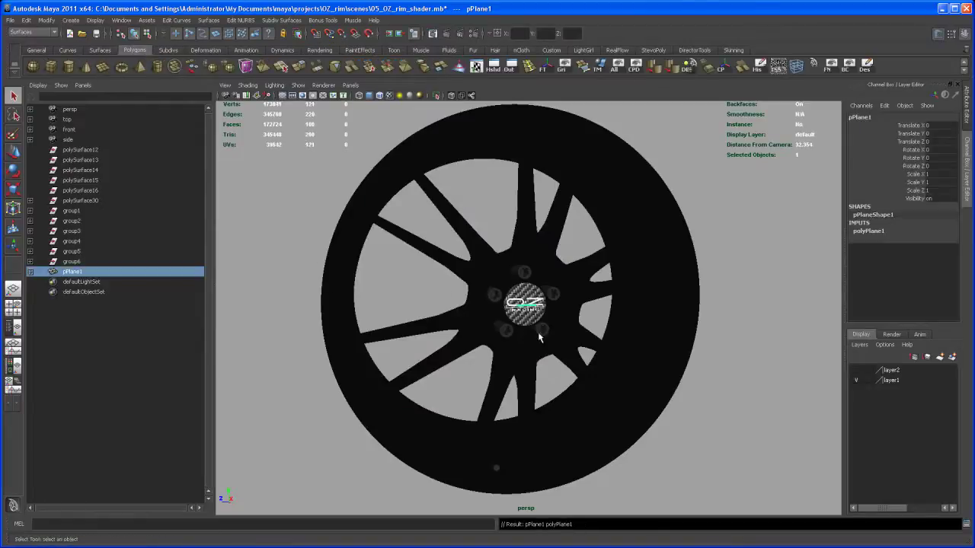
pyautogui.press('w')
pyautogui.moveTo(527, 252); pyautogui.dragTo(528, 417)
pyautogui.click(13, 308)
pyautogui.press('space')
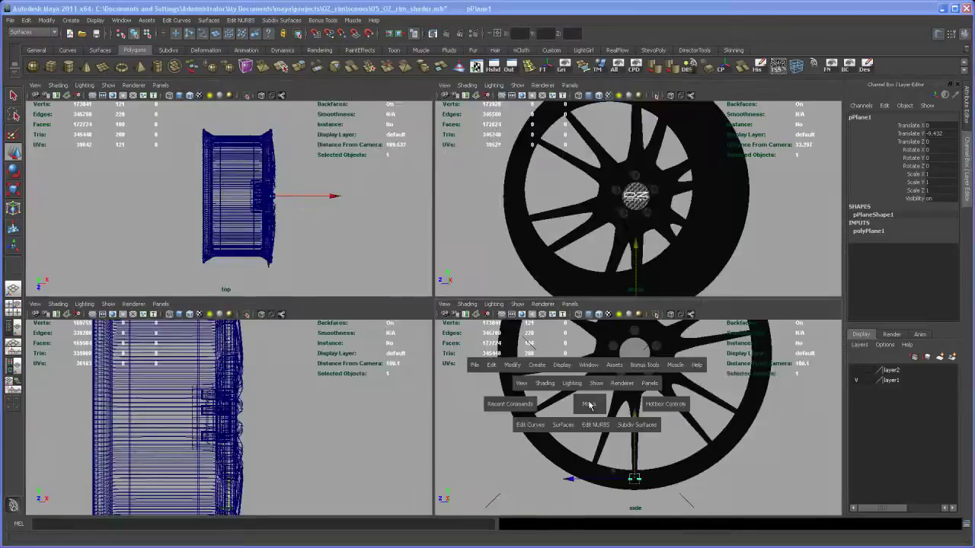
pyautogui.keyDown('alt'); pyautogui.moveTo(557, 407); pyautogui.dragTo(462, 255, button='middle'); pyautogui.keyUp('alt')
pyautogui.keyDown('alt'); pyautogui.moveTo(463, 255); pyautogui.dragTo(504, 311, button='right'); pyautogui.keyUp('alt')
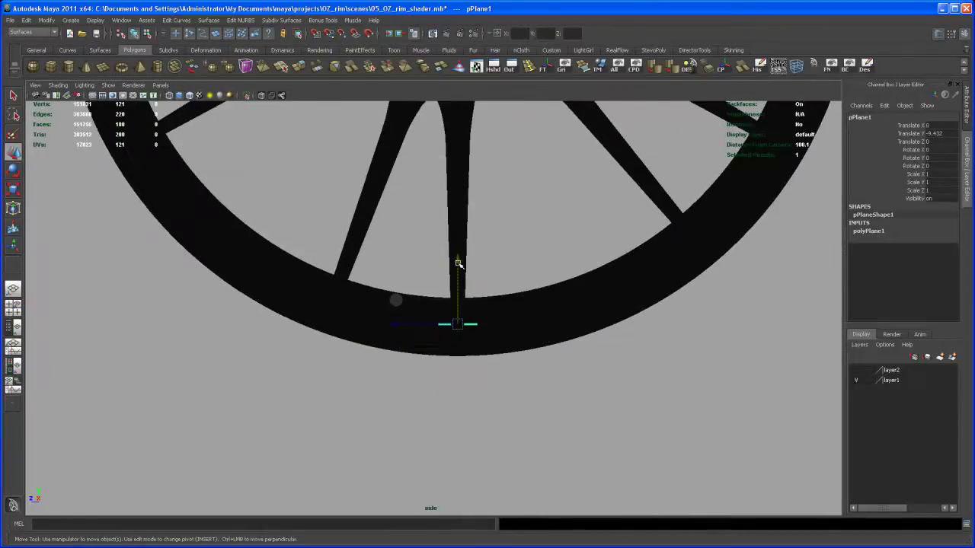
pyautogui.moveTo(458, 263); pyautogui.dragTo(459, 297)
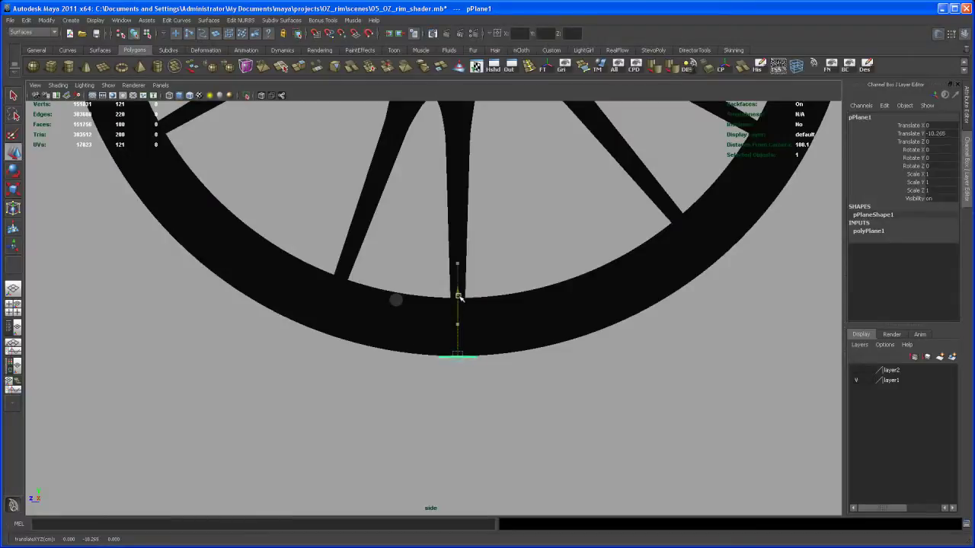
pyautogui.press('space')
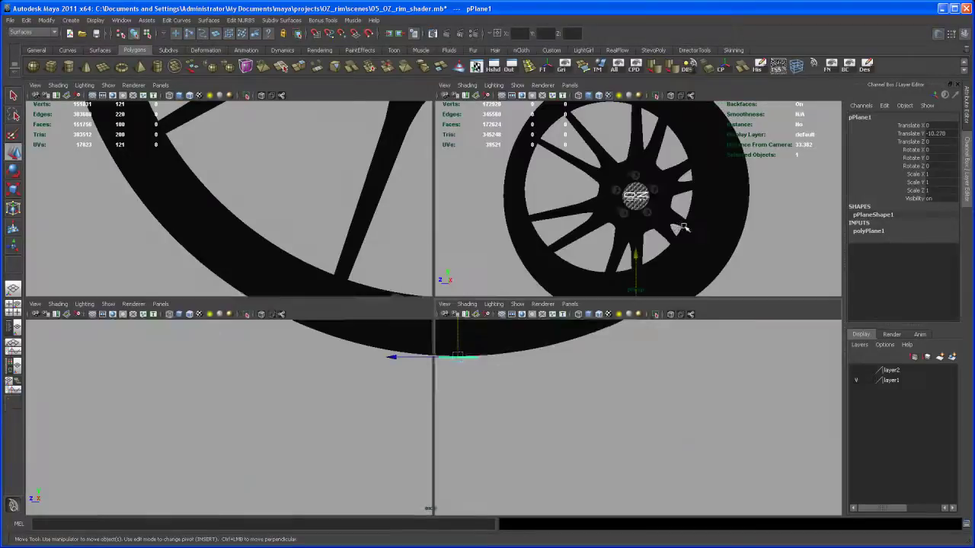
# Scale pPlane1 up uniformly to 105.815 so it forms a large ground under the wheel.
pyautogui.press('space')
pyautogui.keyDown('alt'); pyautogui.moveTo(559, 311); pyautogui.dragTo(491, 328); pyautogui.keyUp('alt')
pyautogui.press('r')
pyautogui.moveTo(456, 392); pyautogui.dragTo(754, 254)
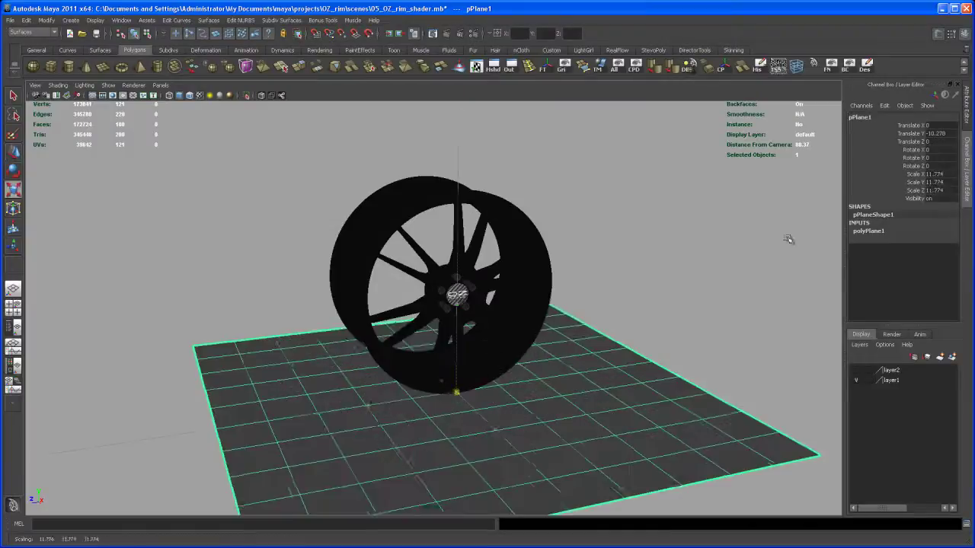
pyautogui.moveTo(457, 392); pyautogui.dragTo(647, 326)
pyautogui.keyDown('alt'); pyautogui.moveTo(647, 326); pyautogui.dragTo(442, 342, button='right'); pyautogui.keyUp('alt')
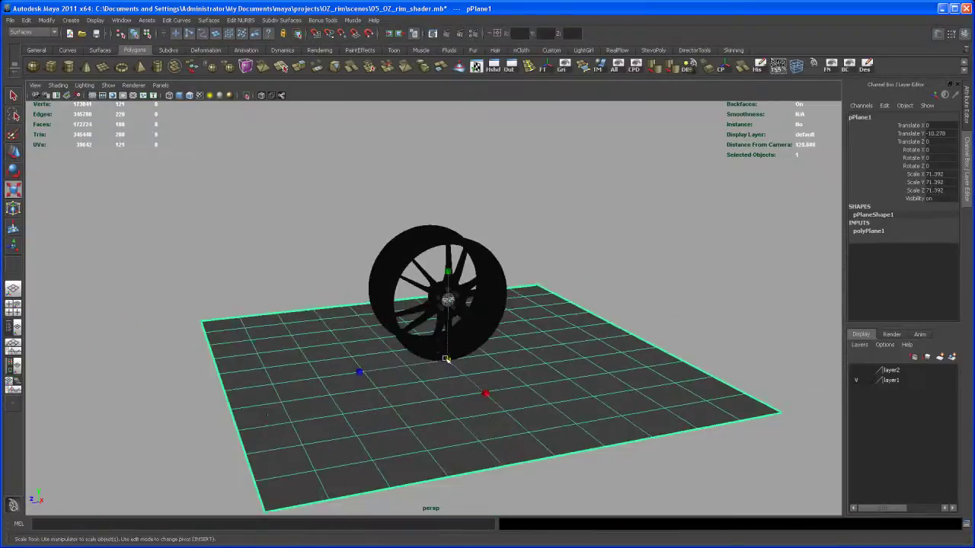
pyautogui.moveTo(447, 360); pyautogui.dragTo(576, 305)
pyautogui.scroll(-2, 576, 305)
pyautogui.press('w')
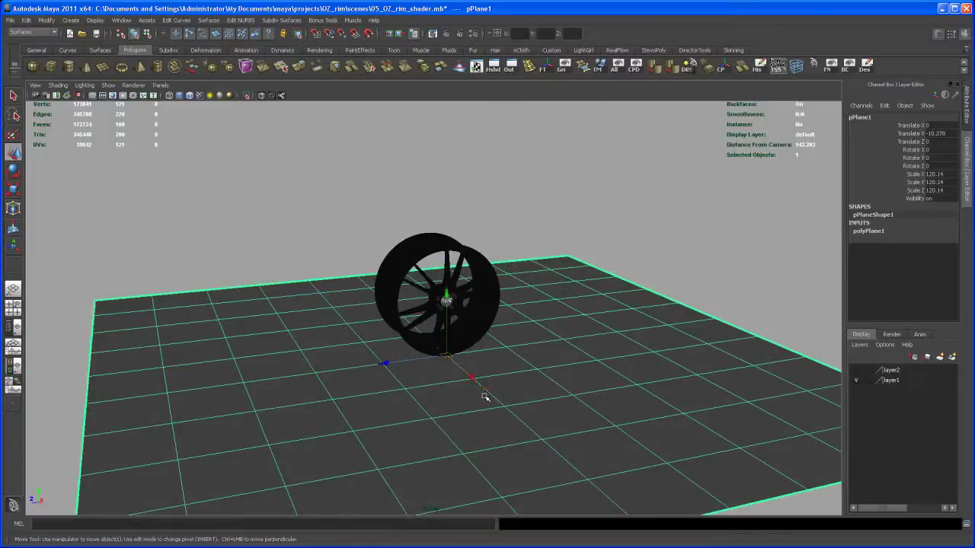
pyautogui.moveTo(479, 384); pyautogui.dragTo(444, 378)
pyautogui.press('e')
pyautogui.press('r')
pyautogui.moveTo(402, 306); pyautogui.dragTo(358, 333)
pyautogui.keyDown('alt'); pyautogui.moveTo(391, 381); pyautogui.dragTo(475, 447, button='right'); pyautogui.keyUp('alt')
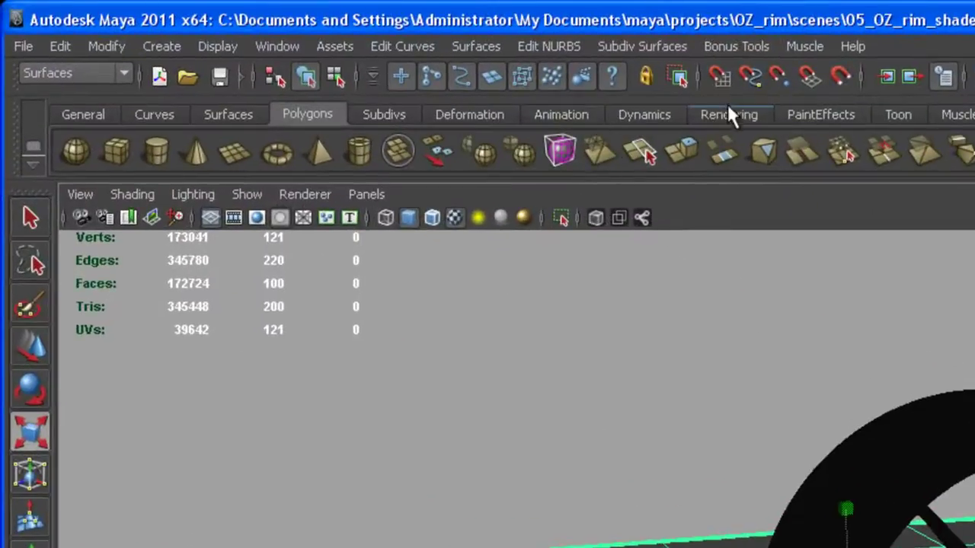
# Add a camera from the Rendering shelf, look through camera1, and frame the whole wheel.
pyautogui.click(728, 114)
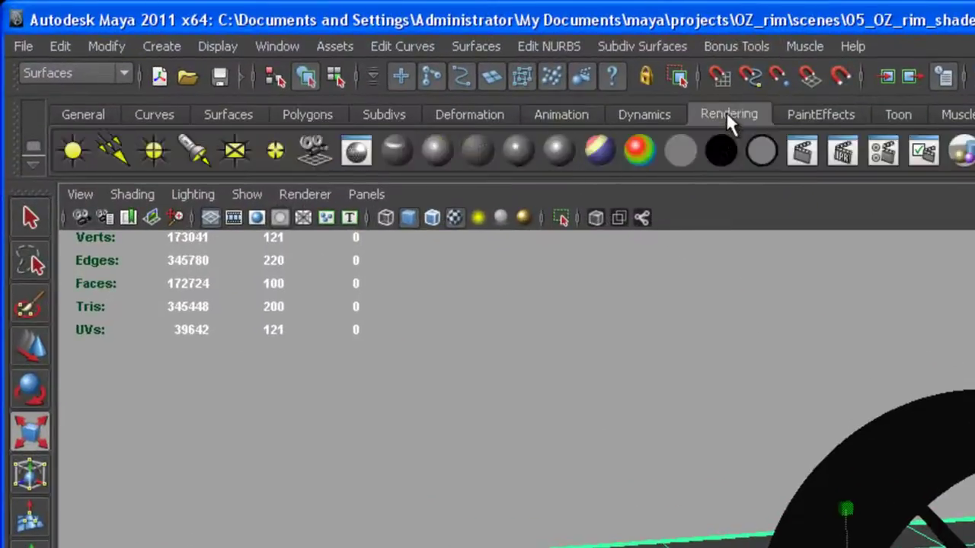
pyautogui.click(309, 147)
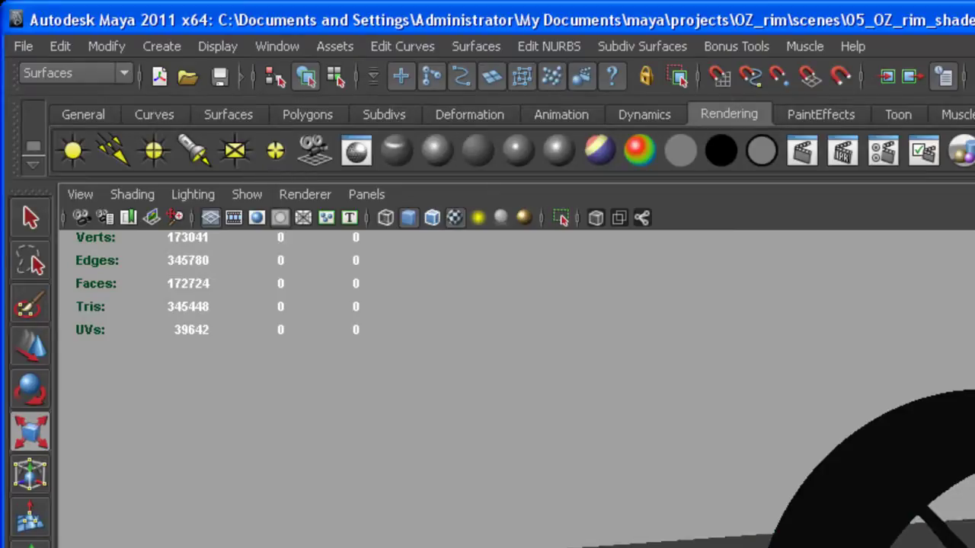
pyautogui.click(364, 194)
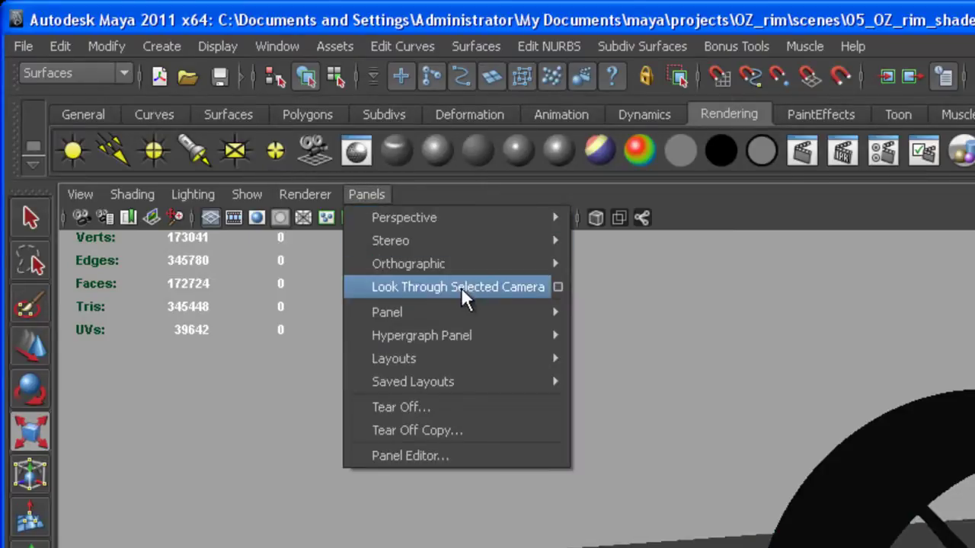
pyautogui.click(460, 287)
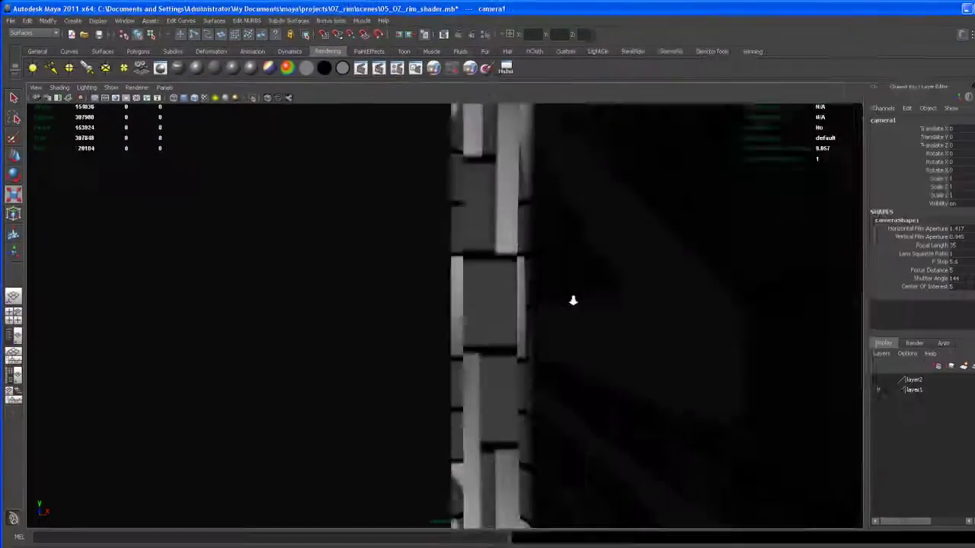
pyautogui.keyDown('alt'); pyautogui.moveTo(573, 301); pyautogui.dragTo(385, 231); pyautogui.keyUp('alt')
pyautogui.keyDown('alt'); pyautogui.moveTo(385, 231); pyautogui.dragTo(337, 211, button='right'); pyautogui.keyUp('alt')
pyautogui.keyDown('alt'); pyautogui.moveTo(337, 211); pyautogui.dragTo(621, 293); pyautogui.keyUp('alt')
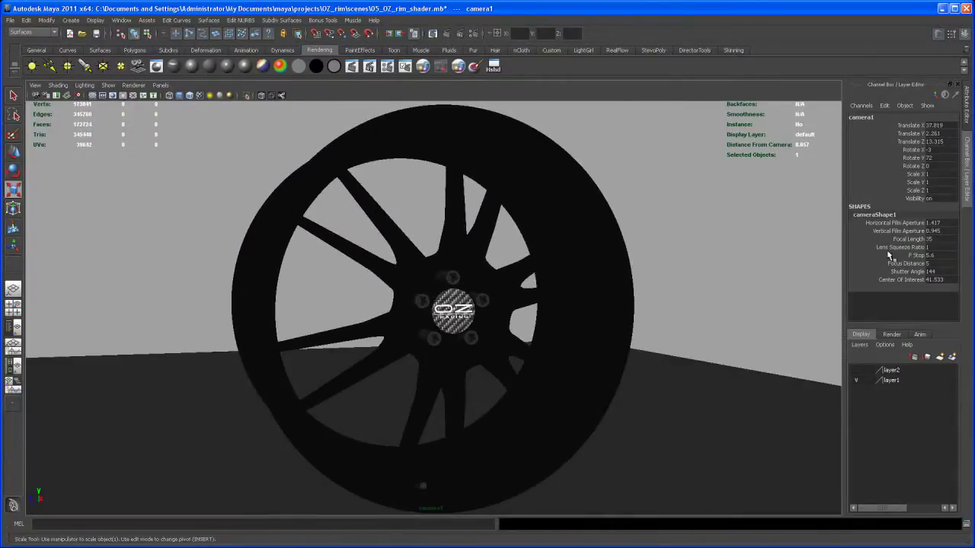
# Set camera1's focal length to 90.
pyautogui.doubleClick(934, 239)
pyautogui.write('90')
pyautogui.press('Return')
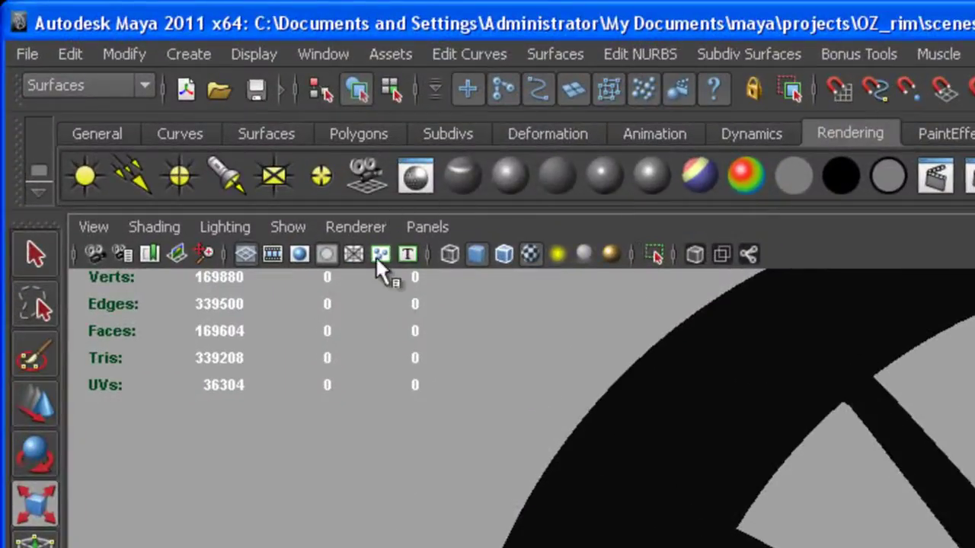
# Turn on the resolution gate and reframe the wheel inside the 512 x 512 frame.
pyautogui.click(299, 253)
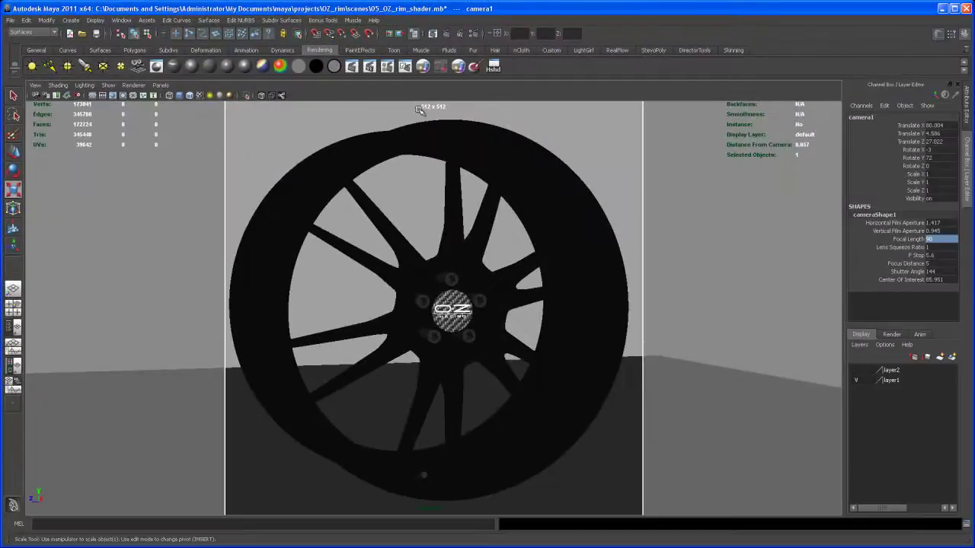
pyautogui.scroll(-3, 441, 114)
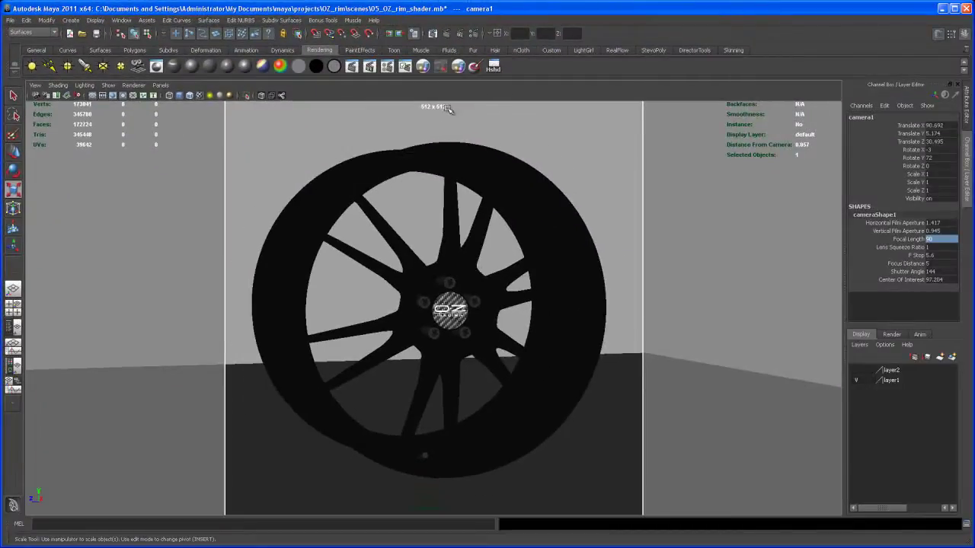
pyautogui.keyDown('alt'); pyautogui.moveTo(428, 128); pyautogui.dragTo(415, 171, button='middle'); pyautogui.keyUp('alt')
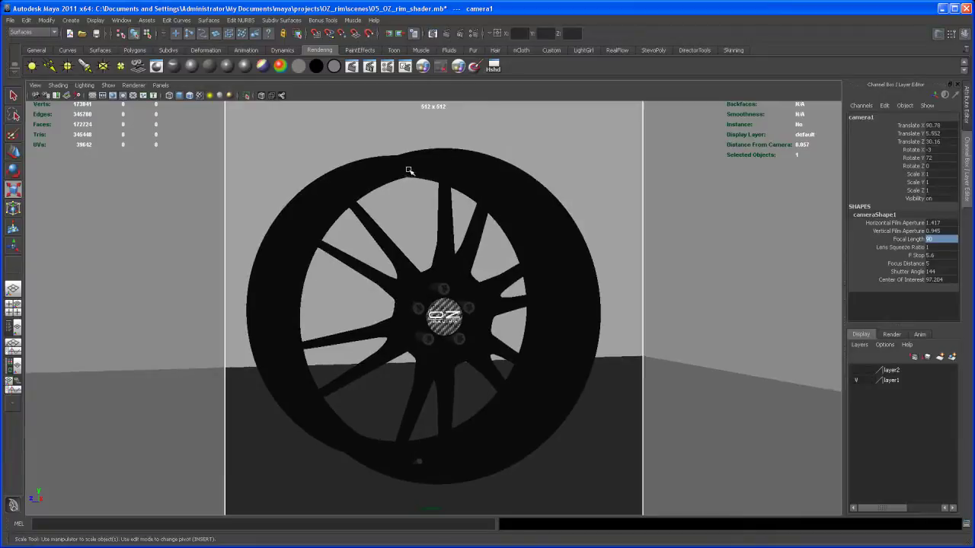
pyautogui.scroll(5, 405, 220)
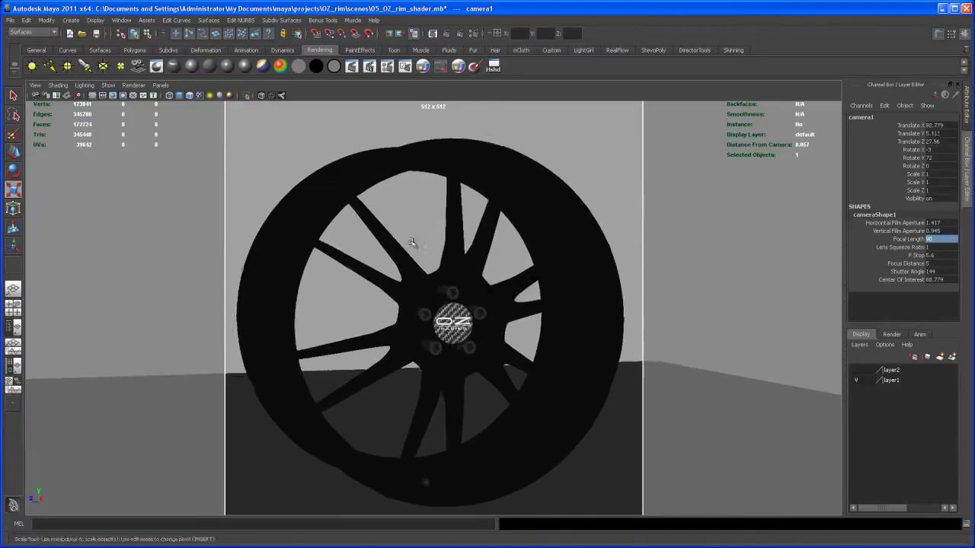
pyautogui.keyDown('alt'); pyautogui.moveTo(407, 260); pyautogui.dragTo(397, 266); pyautogui.keyUp('alt')
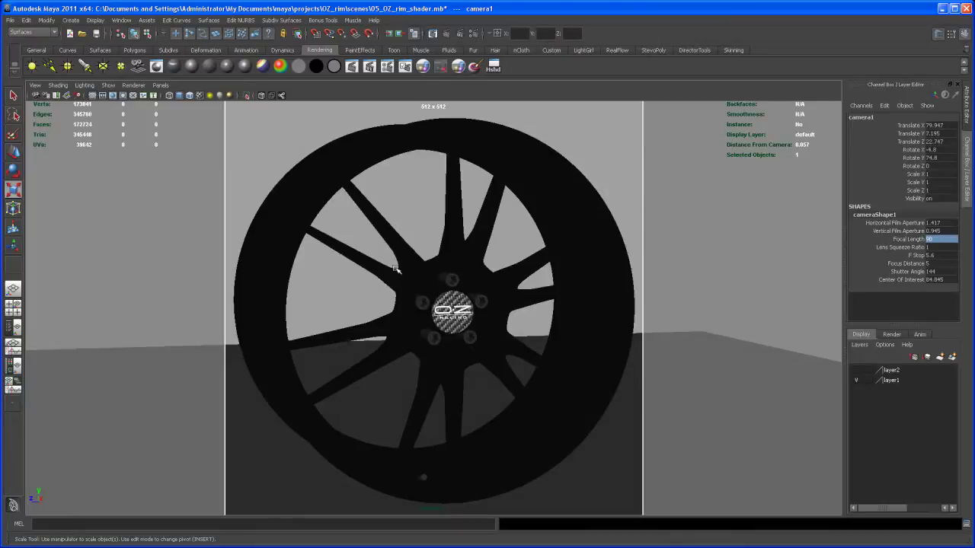
pyautogui.keyDown('alt'); pyautogui.moveTo(396, 269); pyautogui.dragTo(408, 257, button='middle'); pyautogui.keyUp('alt')
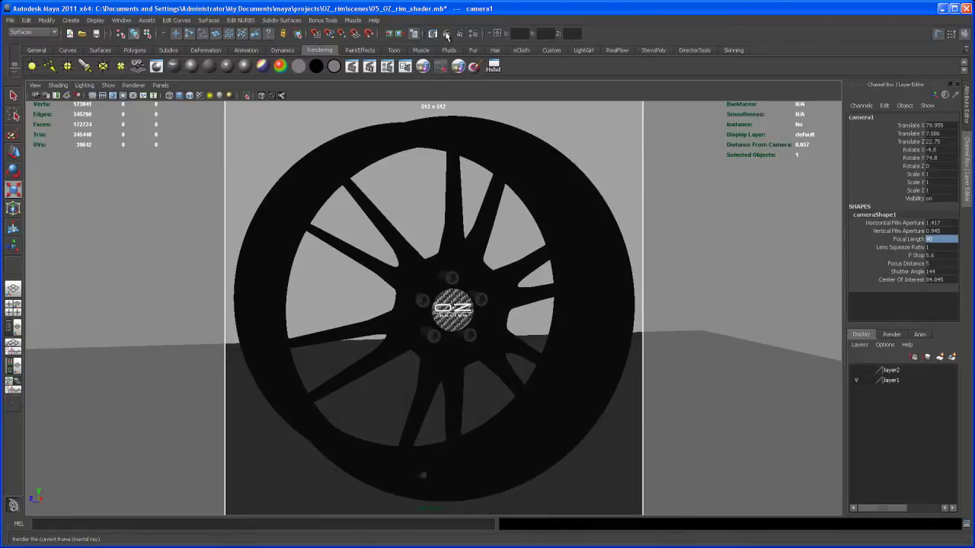
# Test-render camera1 in mental ray, orbit it slightly, re-render, then close the render window.
pyautogui.click(457, 67)
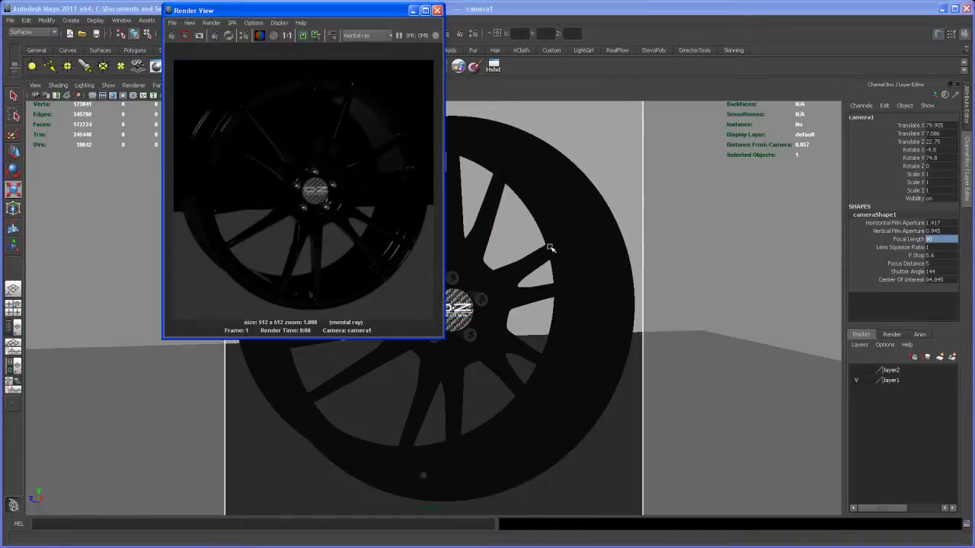
pyautogui.click(412, 12)
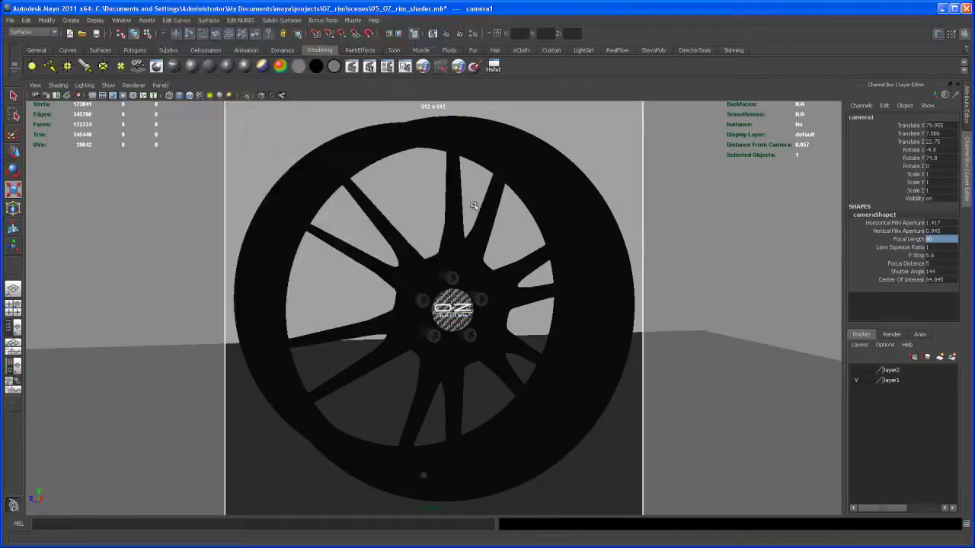
pyautogui.keyDown('alt'); pyautogui.moveTo(483, 229); pyautogui.dragTo(463, 269); pyautogui.keyUp('alt')
pyautogui.click(446, 34)
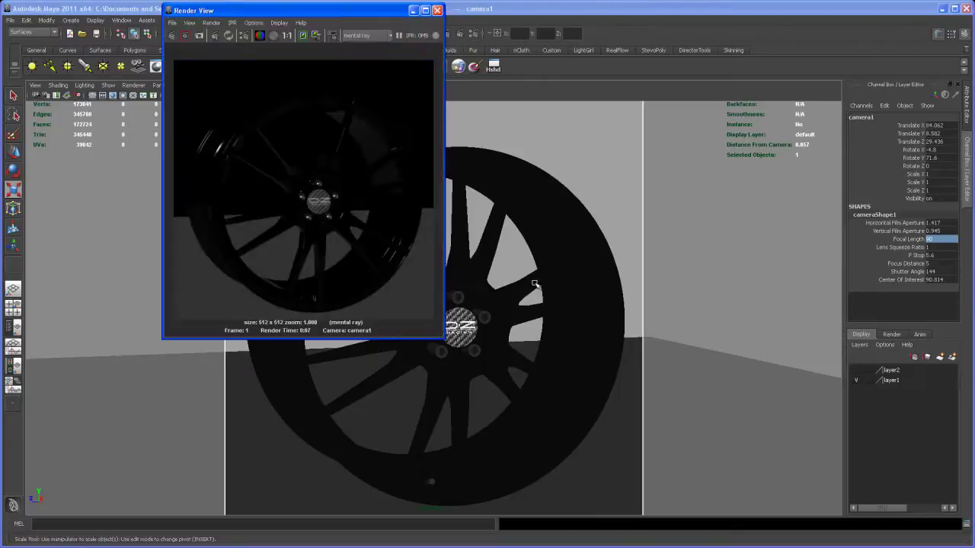
pyautogui.click(438, 10)
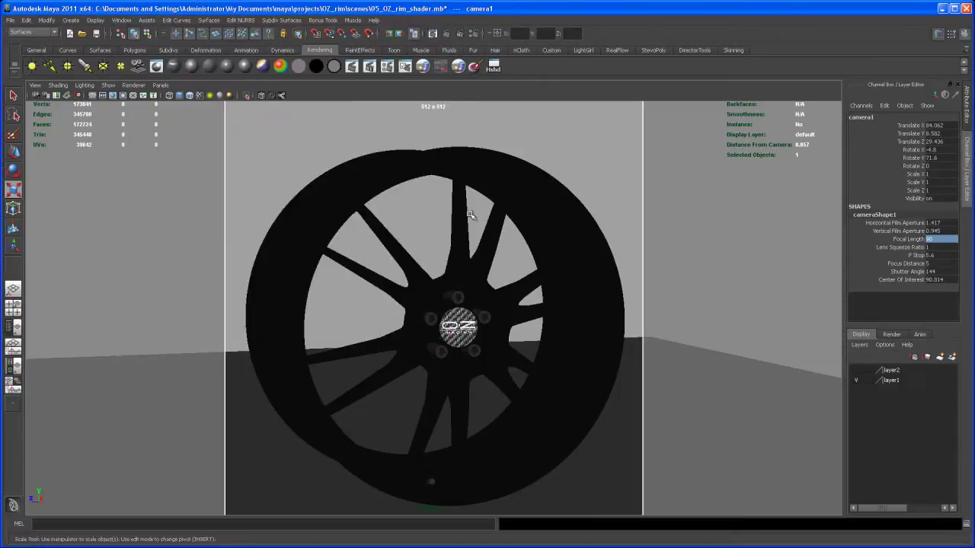
# Switch the viewport back to the persp camera and orbit around the wheel.
pyautogui.click(161, 85)
pyautogui.moveTo(191, 97)
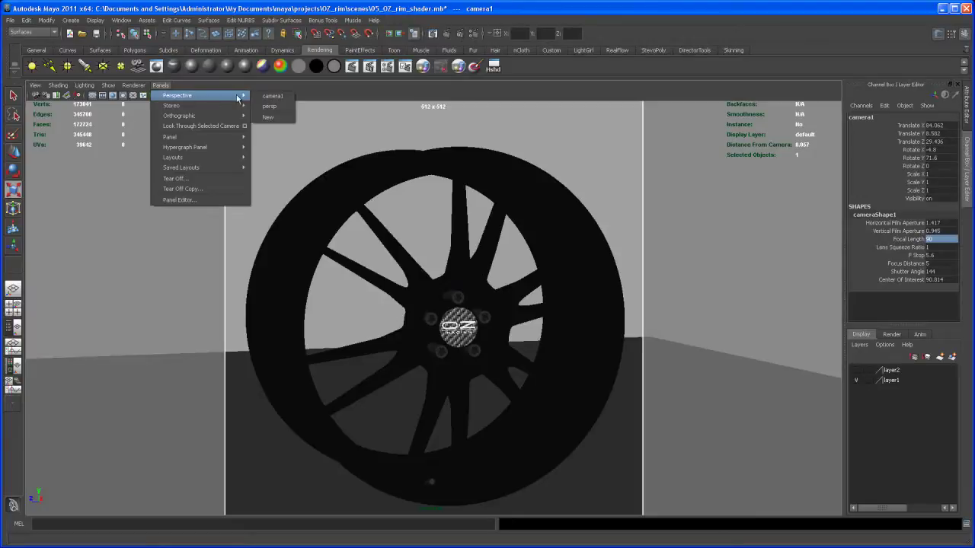
pyautogui.click(266, 111)
pyautogui.keyDown('alt'); pyautogui.moveTo(521, 303); pyautogui.dragTo(432, 344); pyautogui.keyUp('alt')
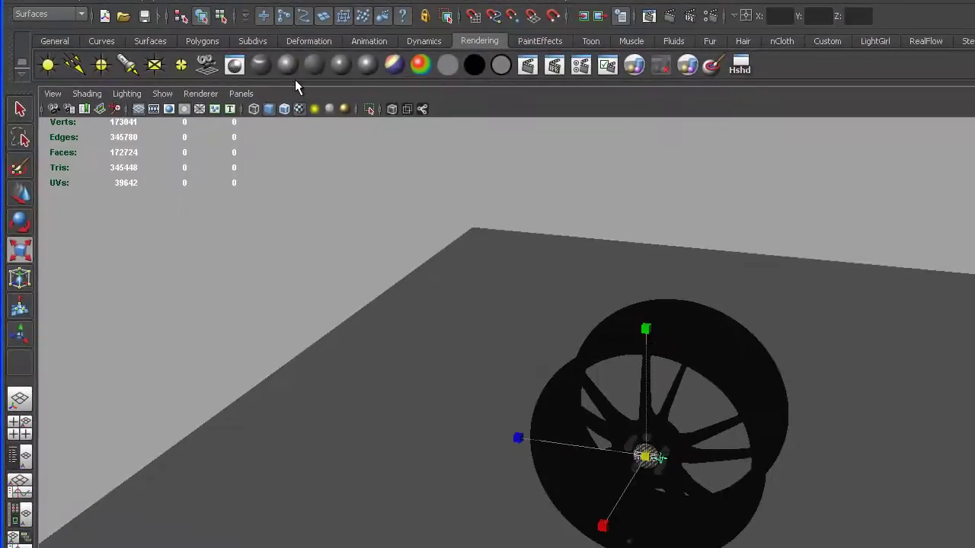
# Look through spotLight1, aim it at the wheel, and set its penumbra angle to 10.
pyautogui.click(240, 93)
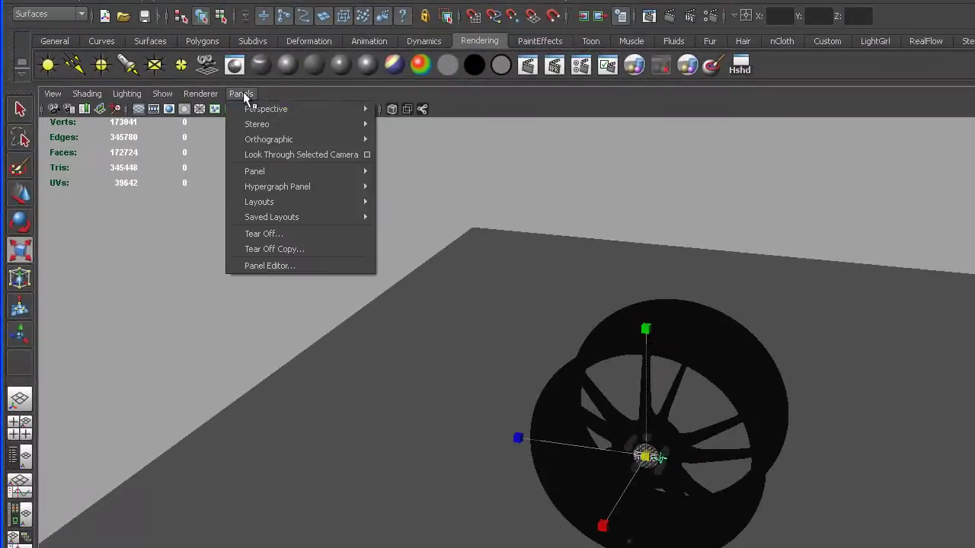
pyautogui.click(289, 154)
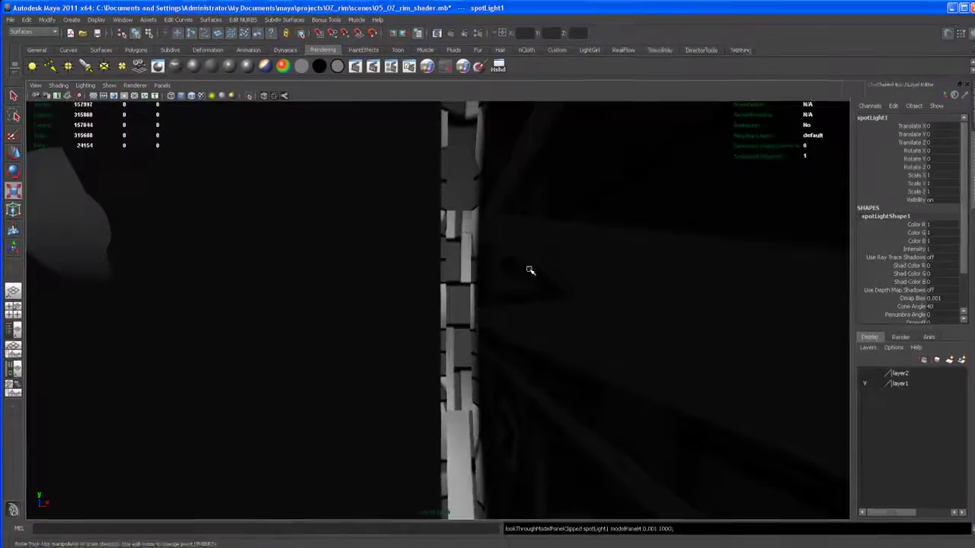
pyautogui.keyDown('alt'); pyautogui.moveTo(531, 270); pyautogui.dragTo(412, 341); pyautogui.keyUp('alt')
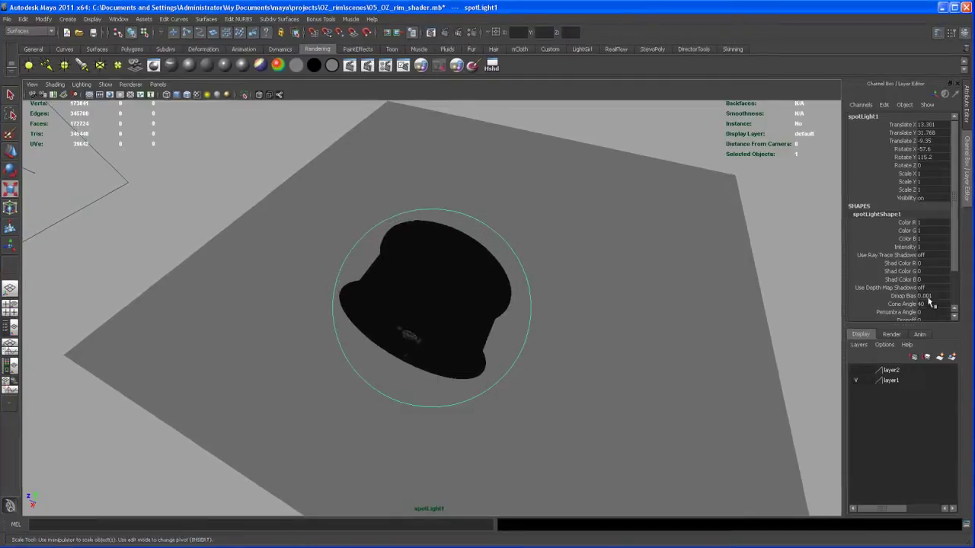
pyautogui.scroll(-3, 906, 175)
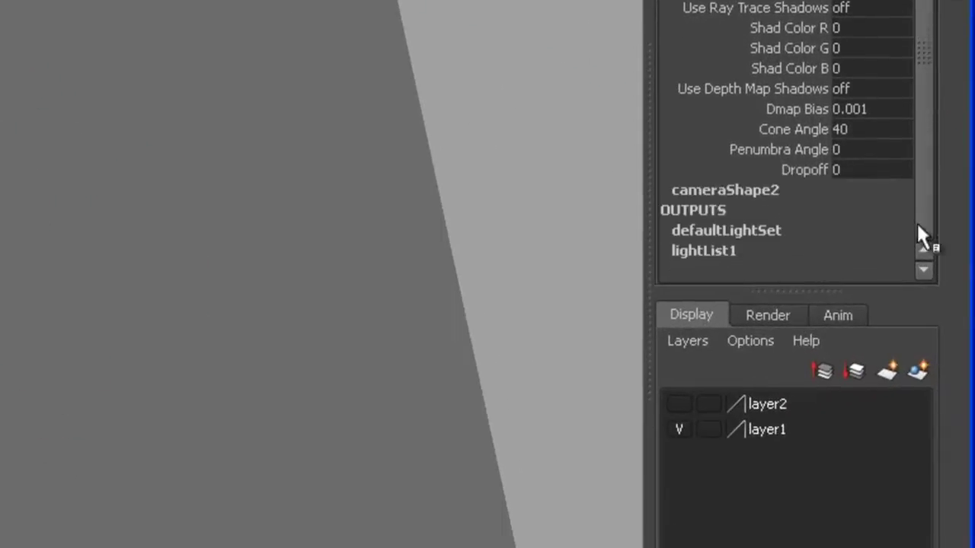
pyautogui.click(848, 148)
pyautogui.write('10')
pyautogui.press('Return')
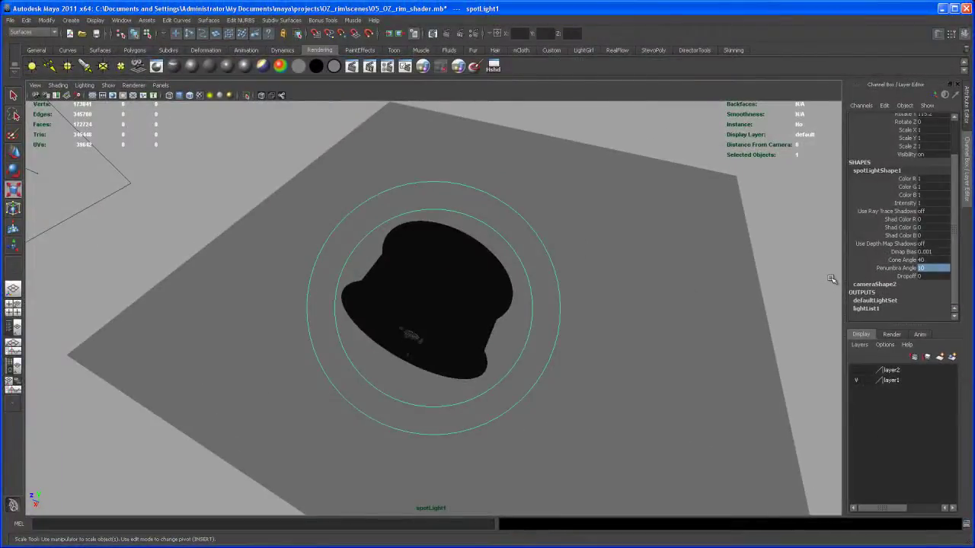
# Enable ray-traced shadows on spotLight1 with light radius 1, 15 shadow rays and ray depth limit 5.
pyautogui.hotkey('ctrl', 'a')
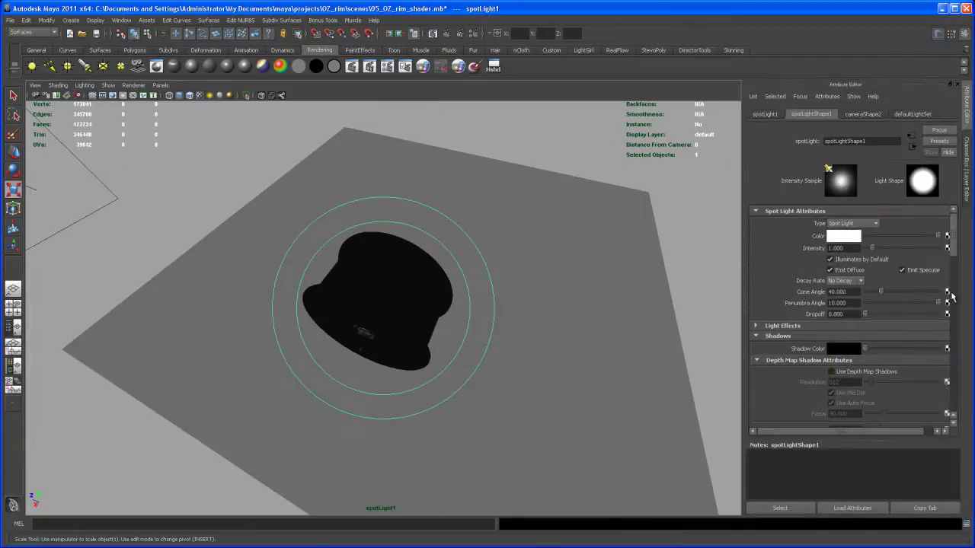
pyautogui.moveTo(953, 251); pyautogui.dragTo(960, 312)
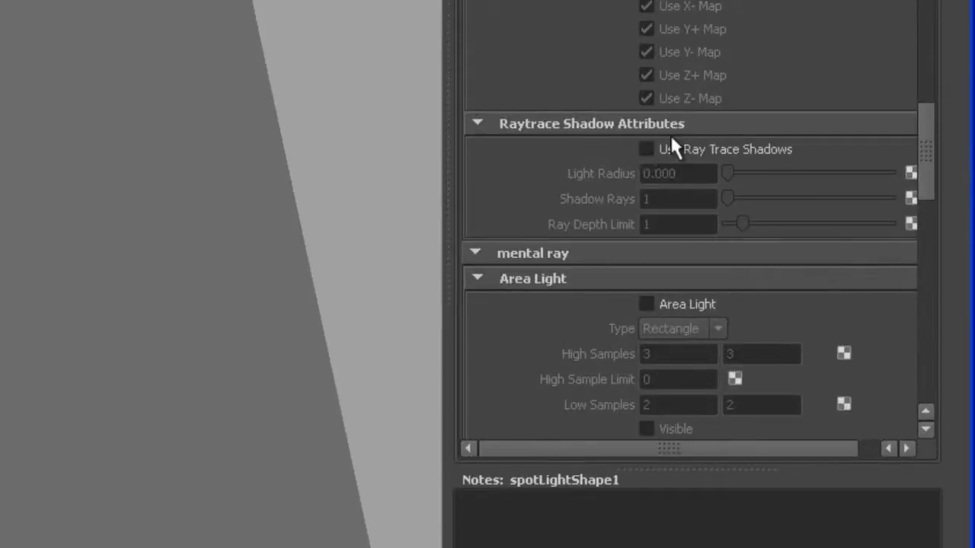
pyautogui.click(645, 148)
pyautogui.click(683, 173)
pyautogui.doubleClick(684, 173)
pyautogui.write('1')
pyautogui.press('Return')
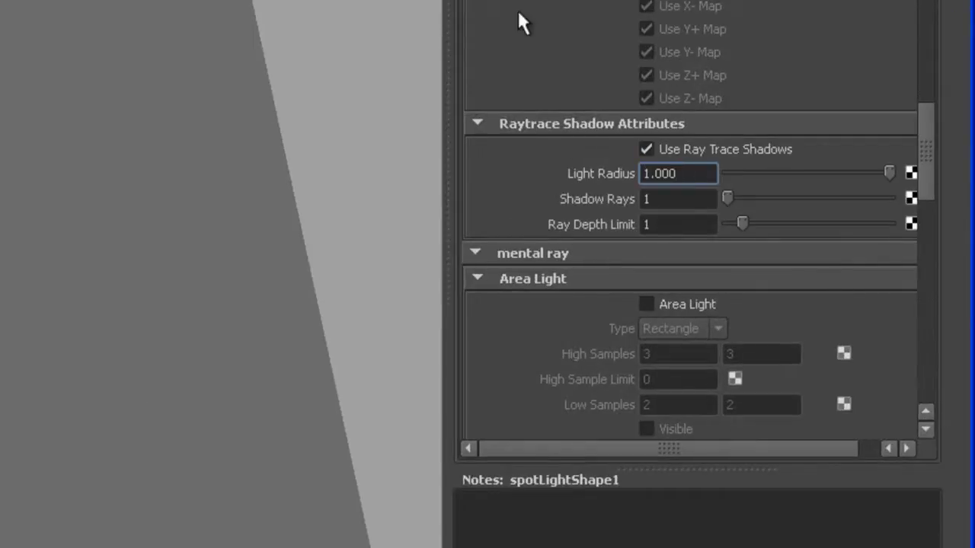
pyautogui.moveTo(793, 195); pyautogui.dragTo(782, 199)
pyautogui.moveTo(741, 224); pyautogui.dragTo(797, 223)
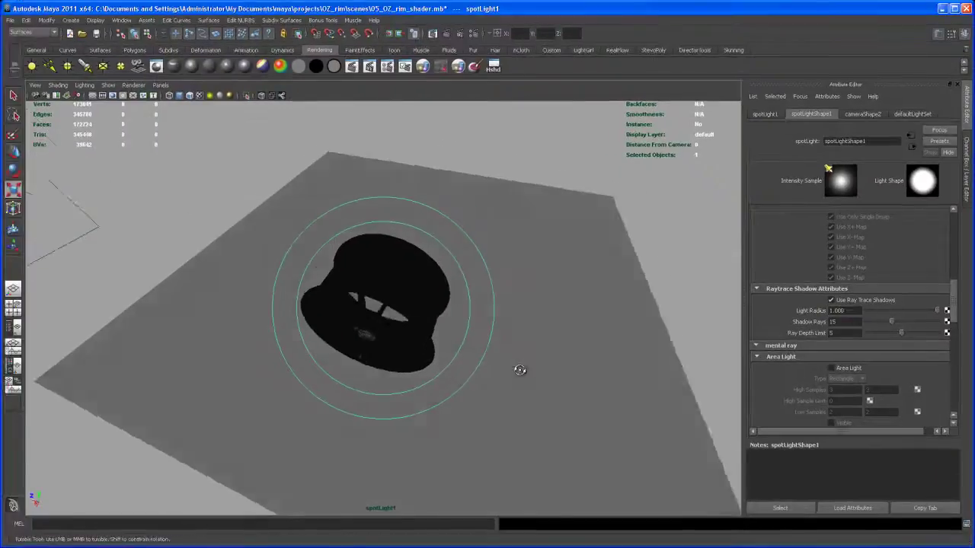
pyautogui.keyDown('alt'); pyautogui.moveTo(520, 369); pyautogui.dragTo(494, 374); pyautogui.keyUp('alt')
# Render camera1's view in mental ray, showing the spotlit wheel with soft ground shadows.
pyautogui.keyDown('alt'); pyautogui.moveTo(493, 374); pyautogui.dragTo(466, 369, button='middle'); pyautogui.keyUp('alt')
pyautogui.press('r')
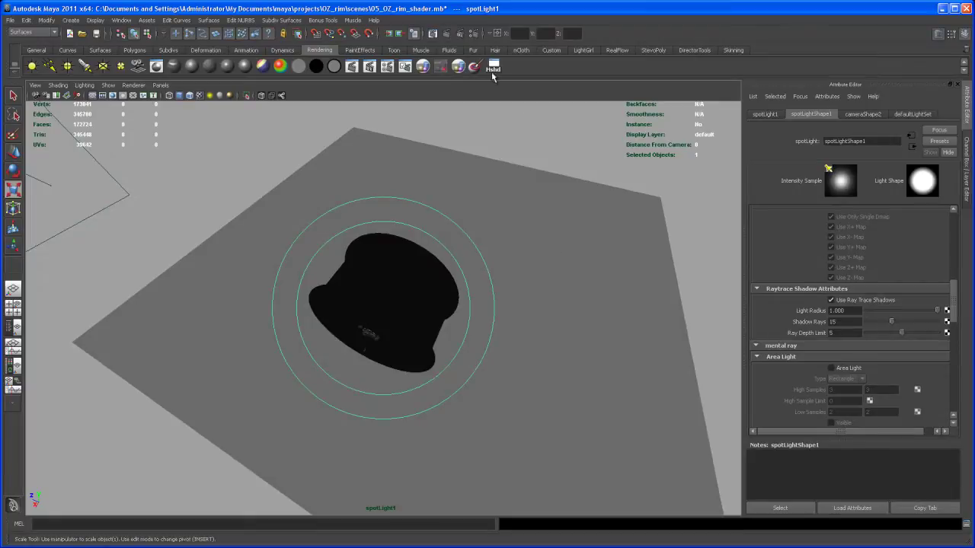
pyautogui.click(435, 33)
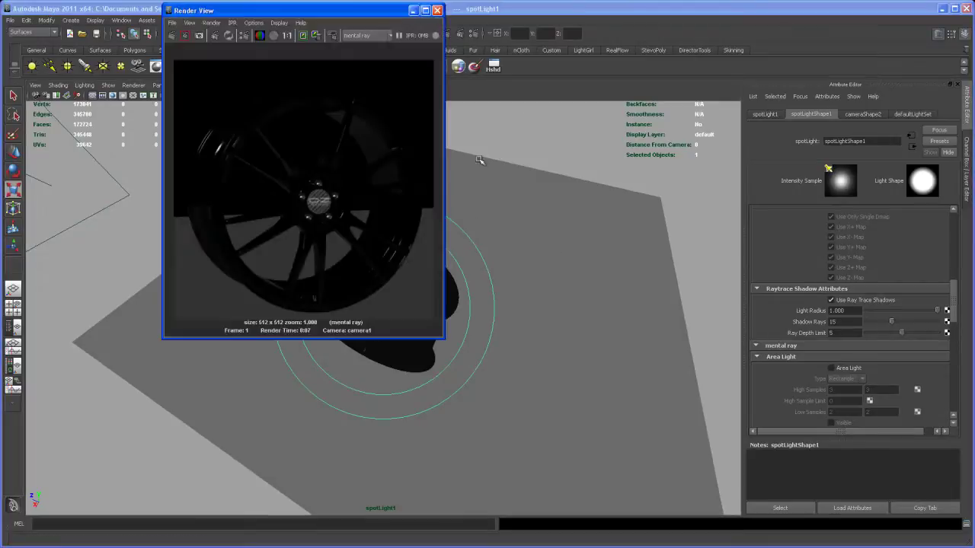
pyautogui.click(211, 23)
pyautogui.moveTo(254, 84)
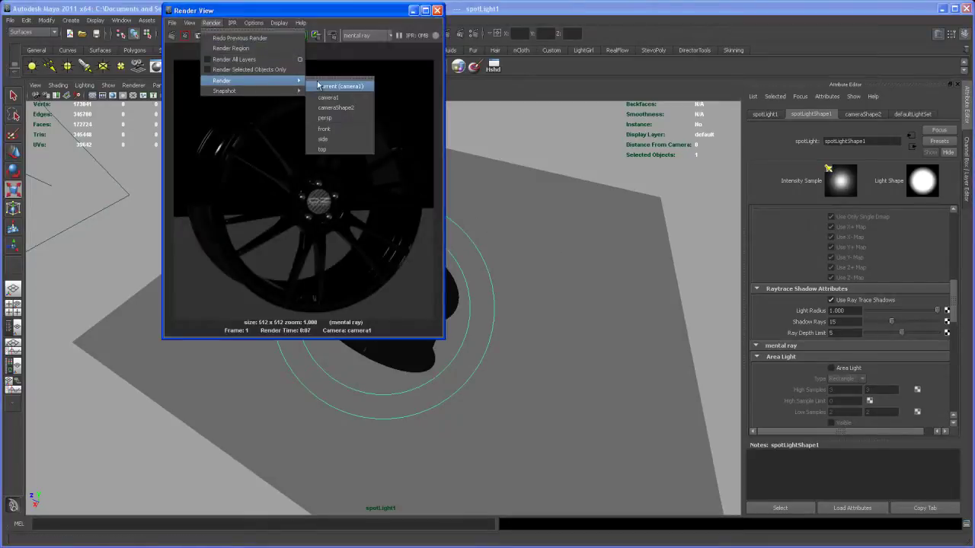
pyautogui.click(337, 98)
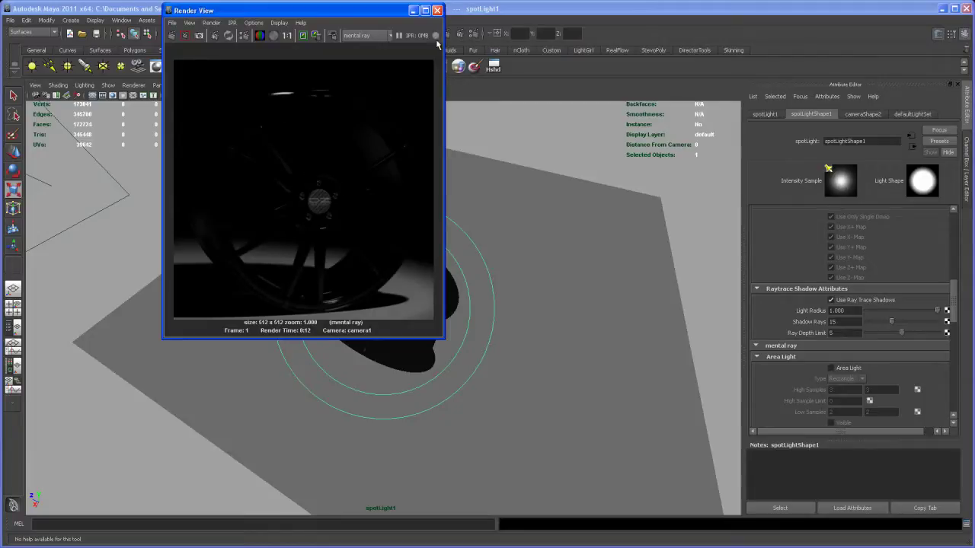
pyautogui.moveTo(371, 11); pyautogui.dragTo(558, 121)
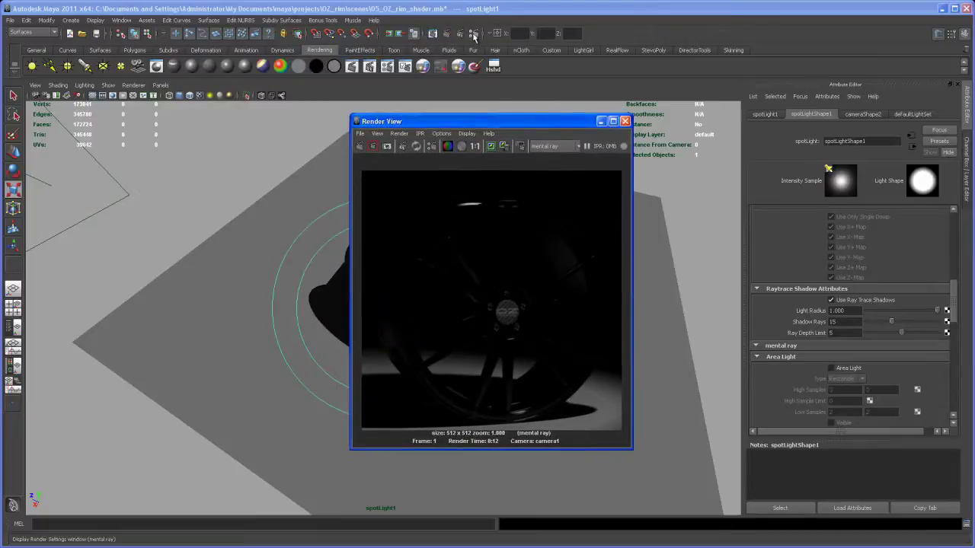
# Uncheck Enable Default Light in Render Settings and redo the previous render.
pyautogui.click(431, 145)
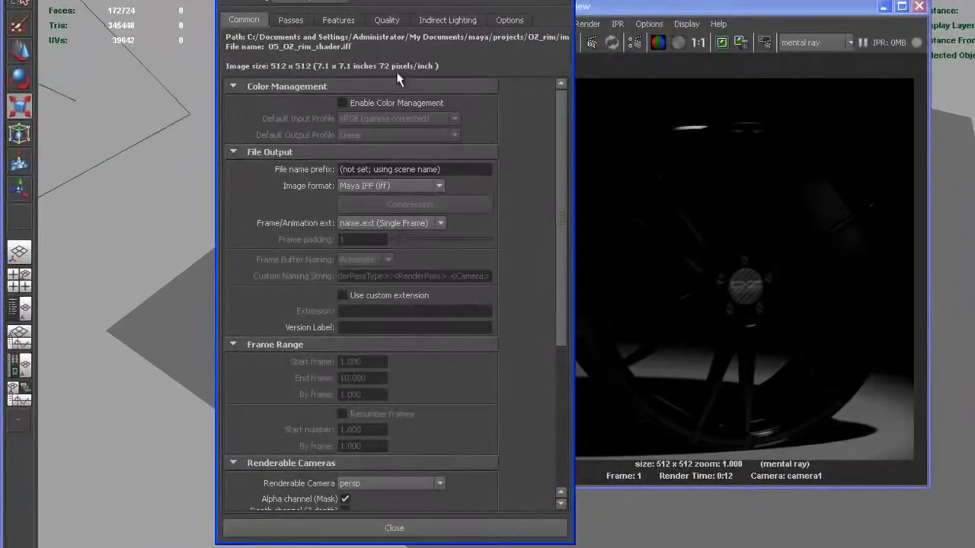
pyautogui.moveTo(557, 148); pyautogui.dragTo(524, 400)
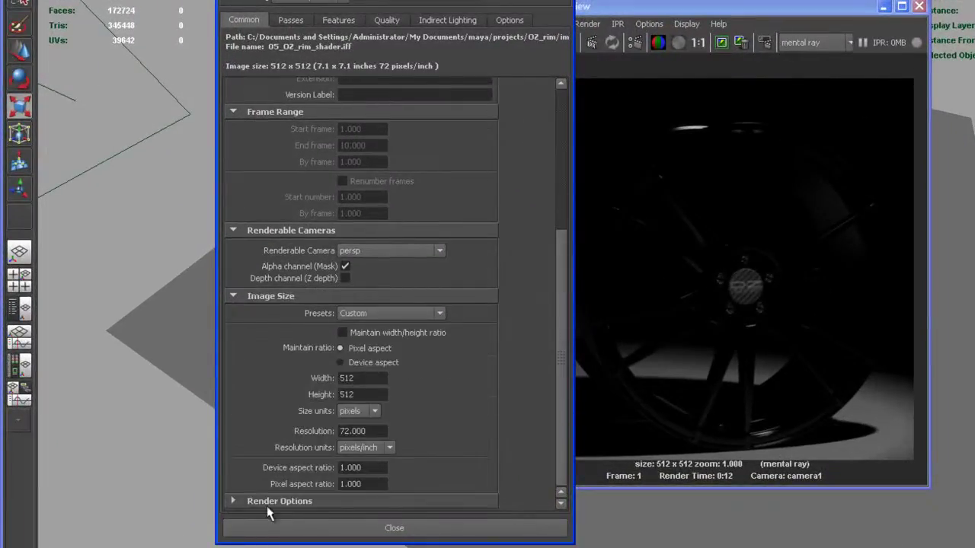
pyautogui.click(295, 499)
pyautogui.moveTo(555, 351); pyautogui.dragTo(558, 430)
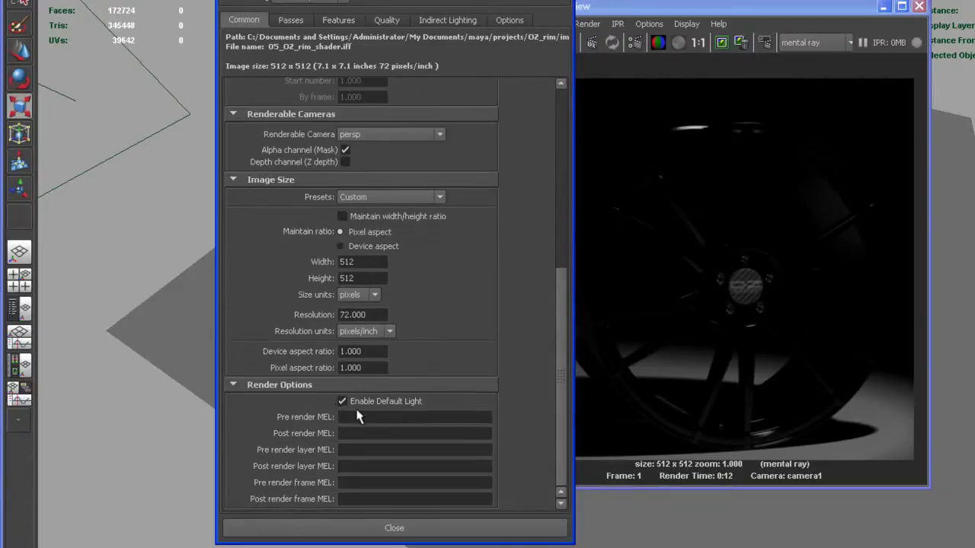
pyautogui.click(343, 401)
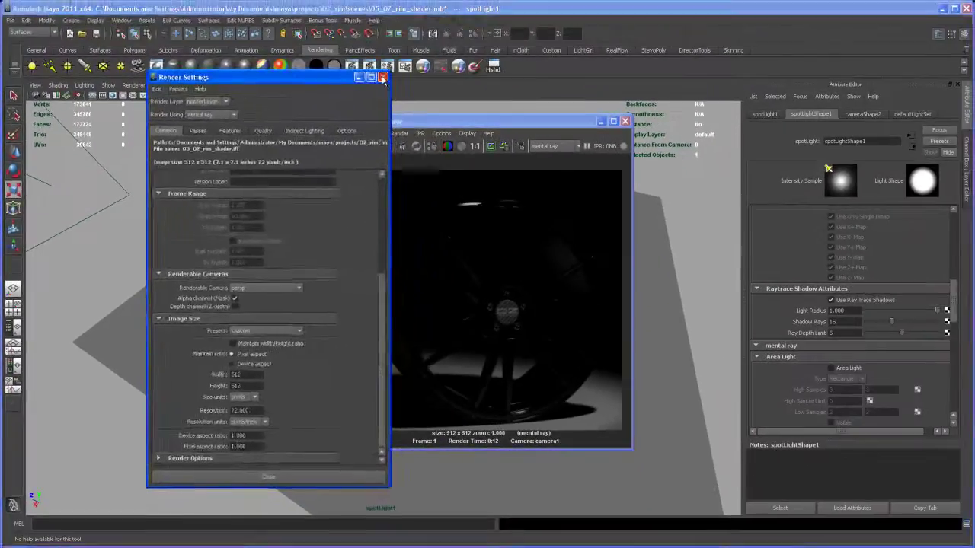
pyautogui.click(393, 527)
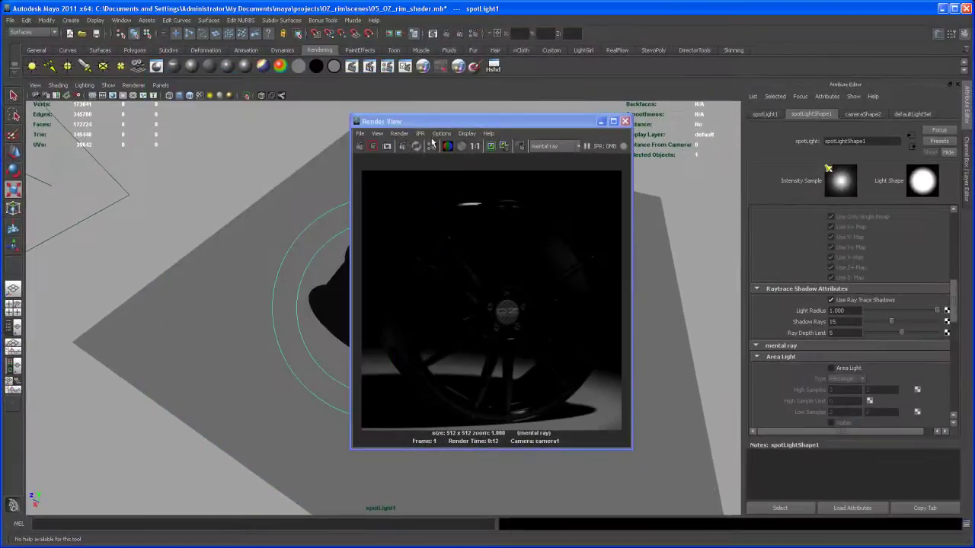
pyautogui.click(362, 147)
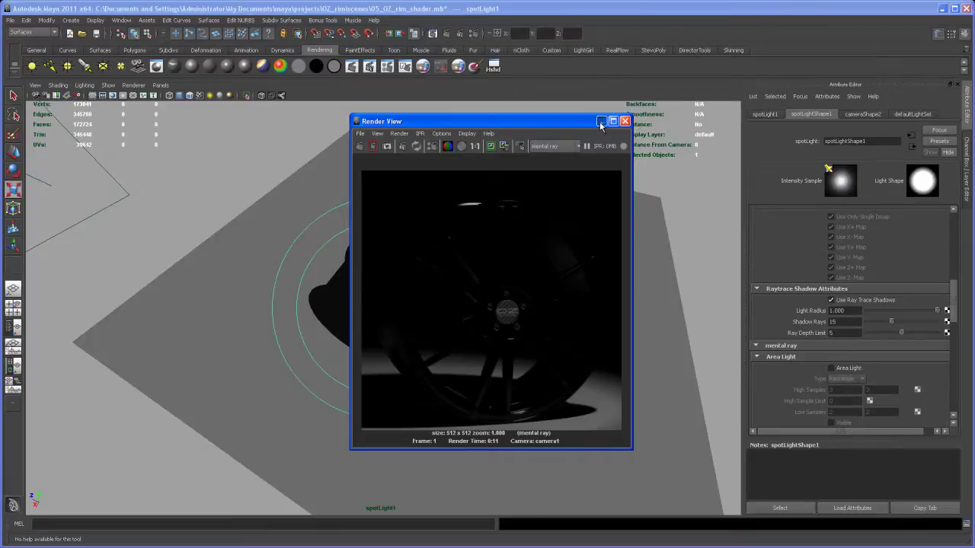
# Minimize the render window and switch the viewport to the perspective camera.
pyautogui.click(601, 123)
pyautogui.click(161, 85)
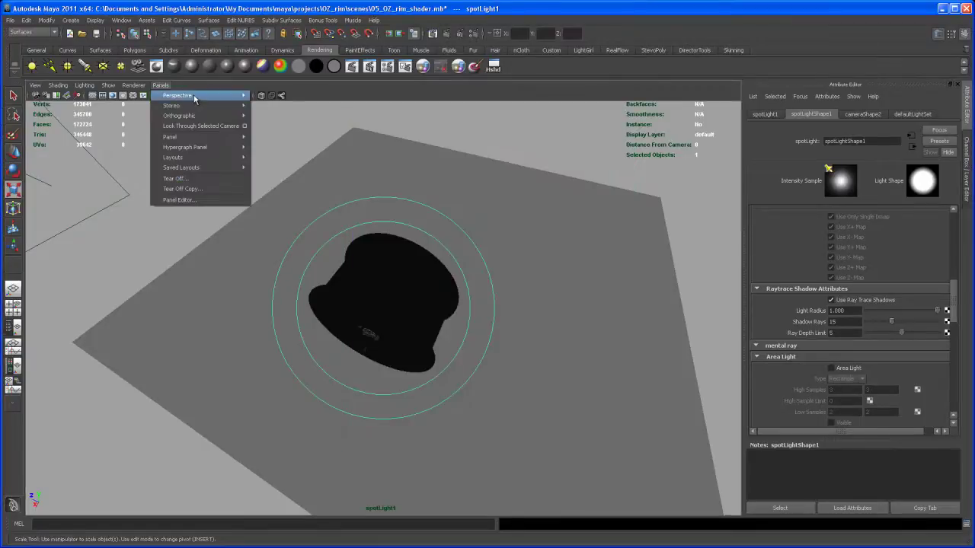
pyautogui.moveTo(194, 99)
pyautogui.click(278, 122)
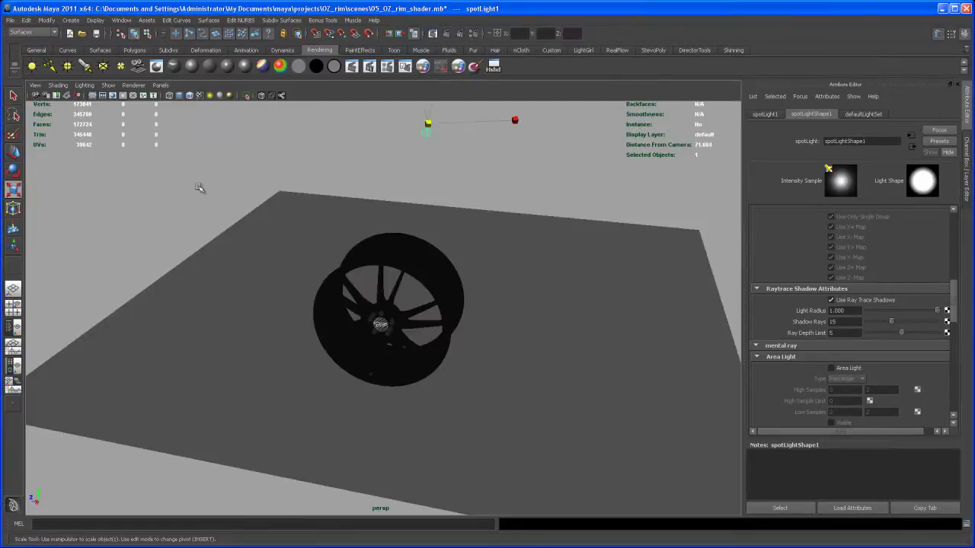
# Create spotLight2, look through it, set its penumbra angle to 10, and reopen the last render.
pyautogui.click(85, 67)
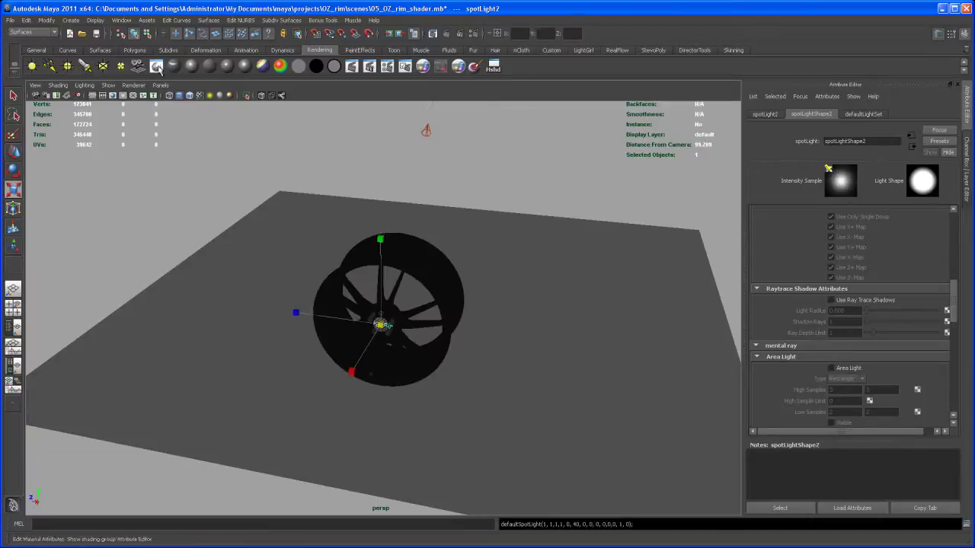
pyautogui.click(160, 85)
pyautogui.click(217, 130)
pyautogui.keyDown('alt'); pyautogui.moveTo(305, 266); pyautogui.dragTo(341, 360); pyautogui.keyUp('alt')
pyautogui.scroll(-10, 319, 275)
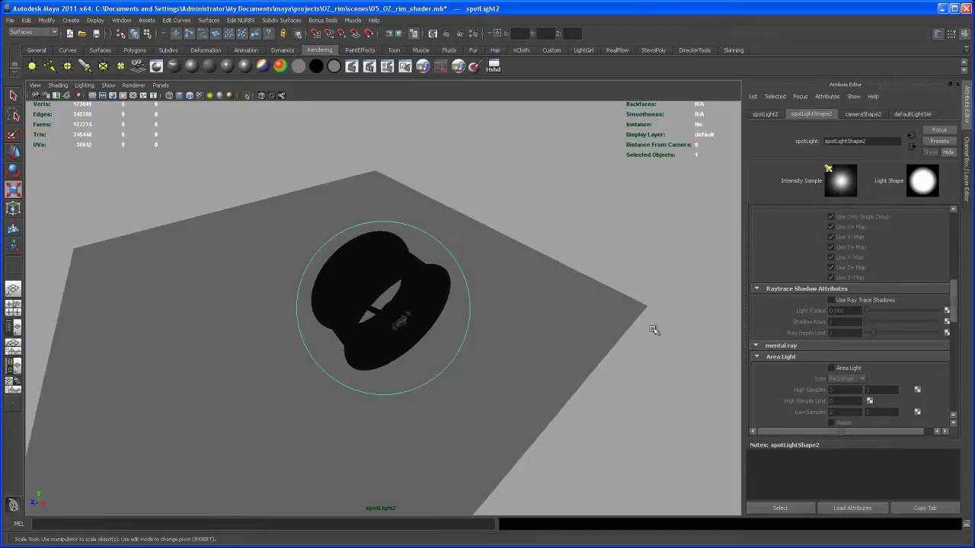
pyautogui.click(967, 175)
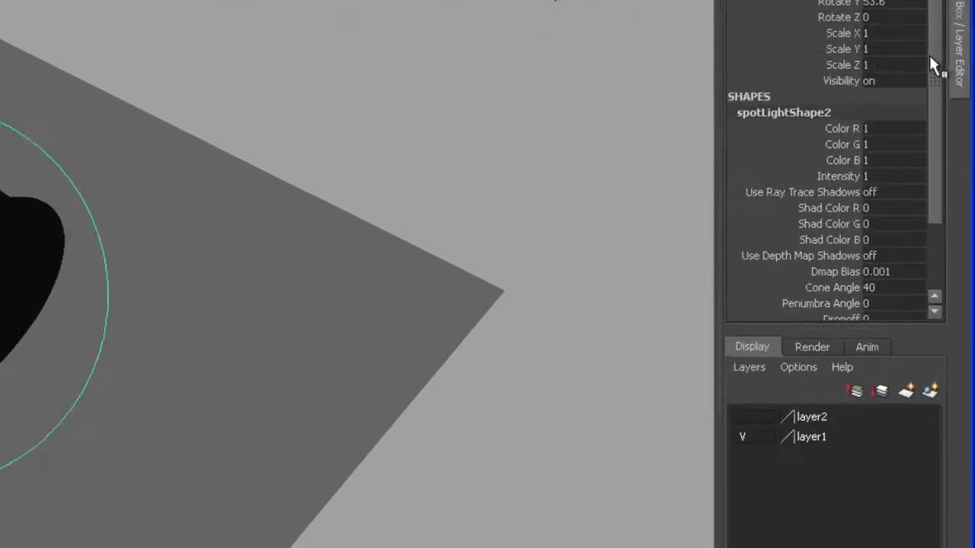
pyautogui.scroll(-3, 928, 229)
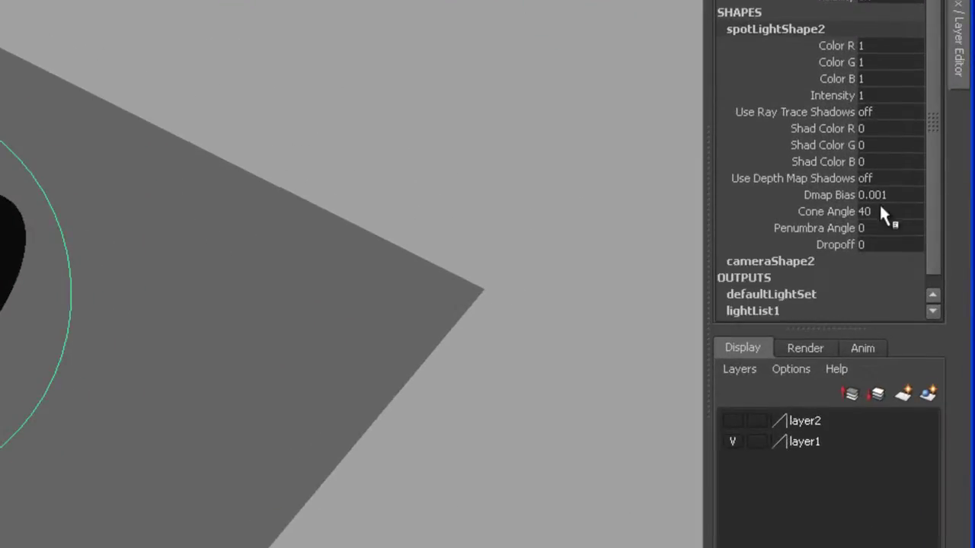
pyautogui.write('10')
pyautogui.press('Return')
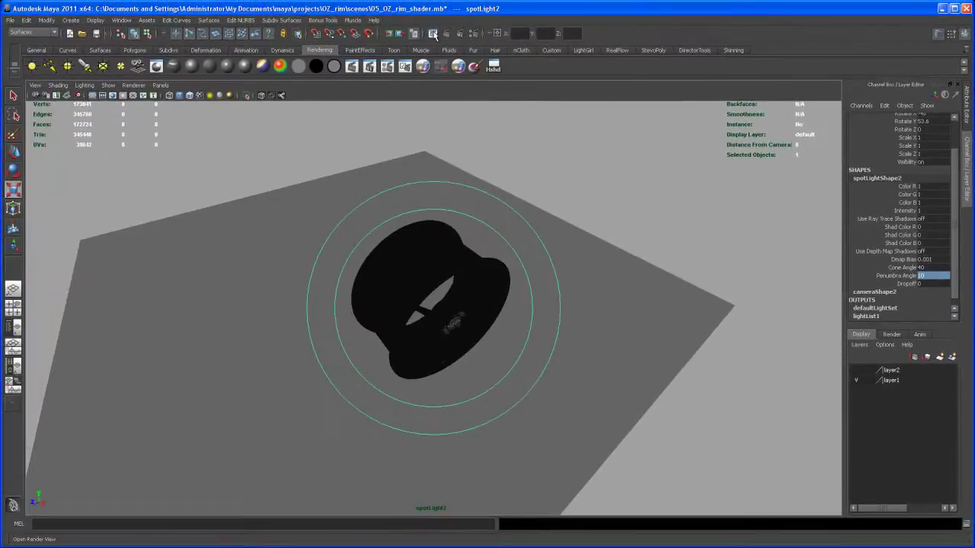
pyautogui.click(433, 34)
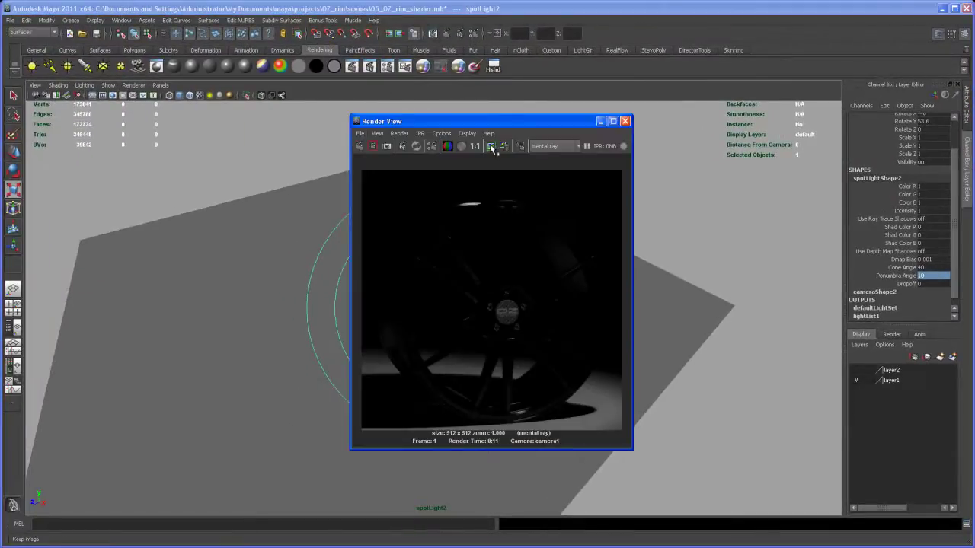
# Keep the earlier render, return the viewport to the persp camera, and tumble the view.
pyautogui.click(491, 147)
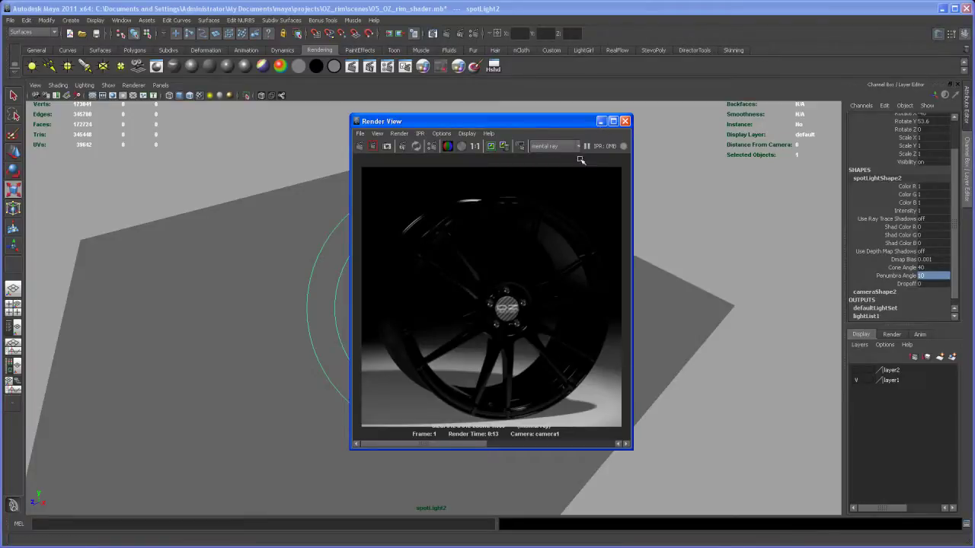
pyautogui.click(600, 121)
pyautogui.click(161, 86)
pyautogui.moveTo(198, 94)
pyautogui.click(274, 120)
pyautogui.keyDown('alt'); pyautogui.moveTo(335, 221); pyautogui.dragTo(307, 264); pyautogui.keyUp('alt')
# Add a new spotlight and aim it down at the wheel by looking through it.
pyautogui.click(86, 67)
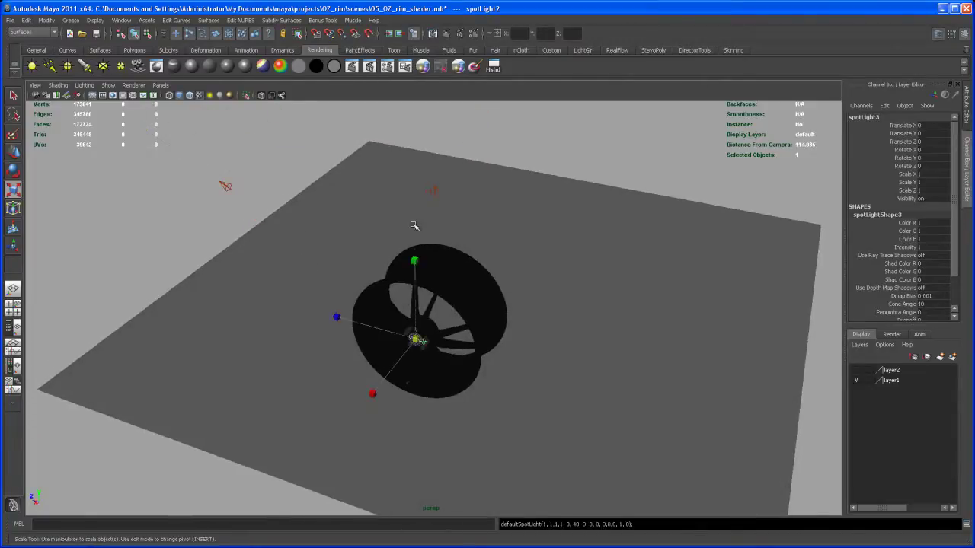
pyautogui.click(161, 86)
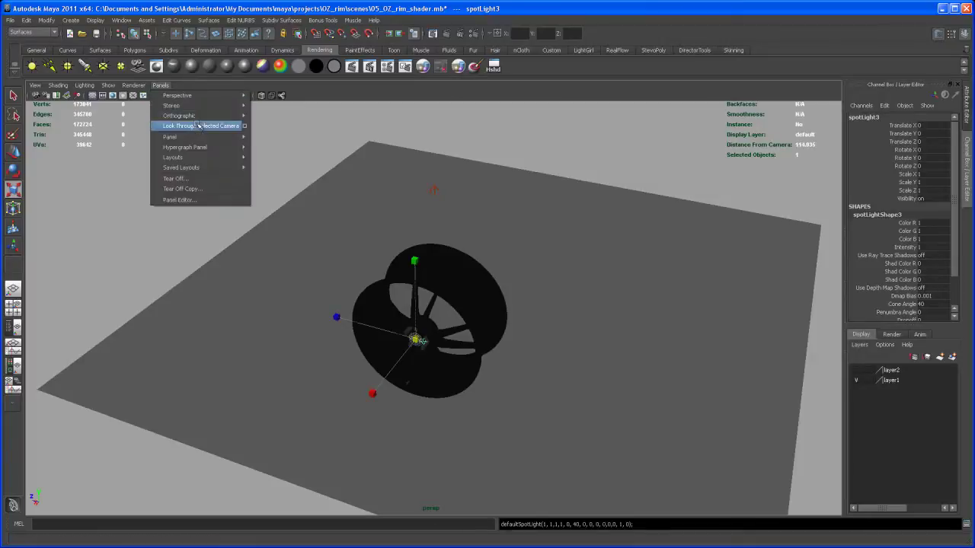
pyautogui.click(203, 124)
pyautogui.keyDown('alt'); pyautogui.moveTo(524, 285); pyautogui.dragTo(436, 318); pyautogui.keyUp('alt')
# Set the new spotlight's penumbra angle to 10 in the Channel Box.
pyautogui.scroll(3, 436, 317)
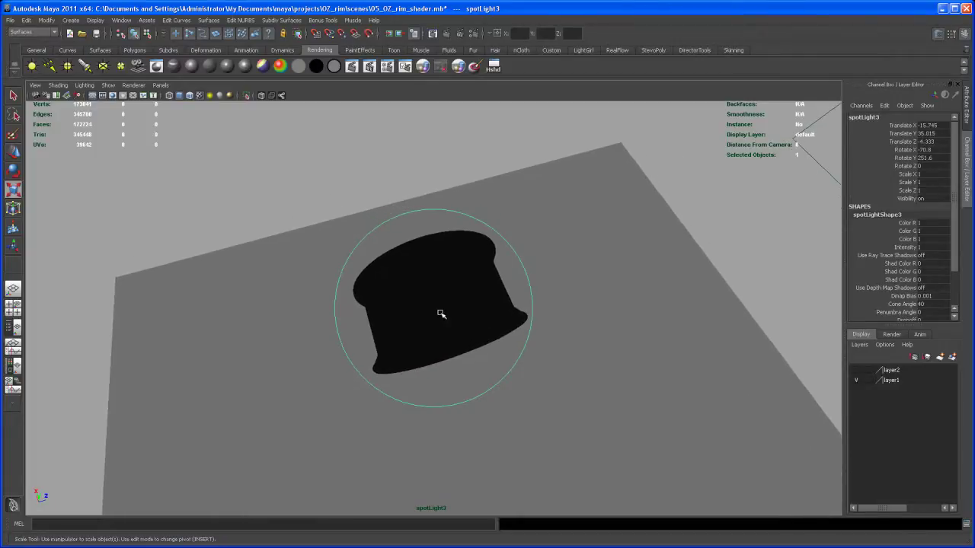
pyautogui.click(932, 313)
pyautogui.press('Return')
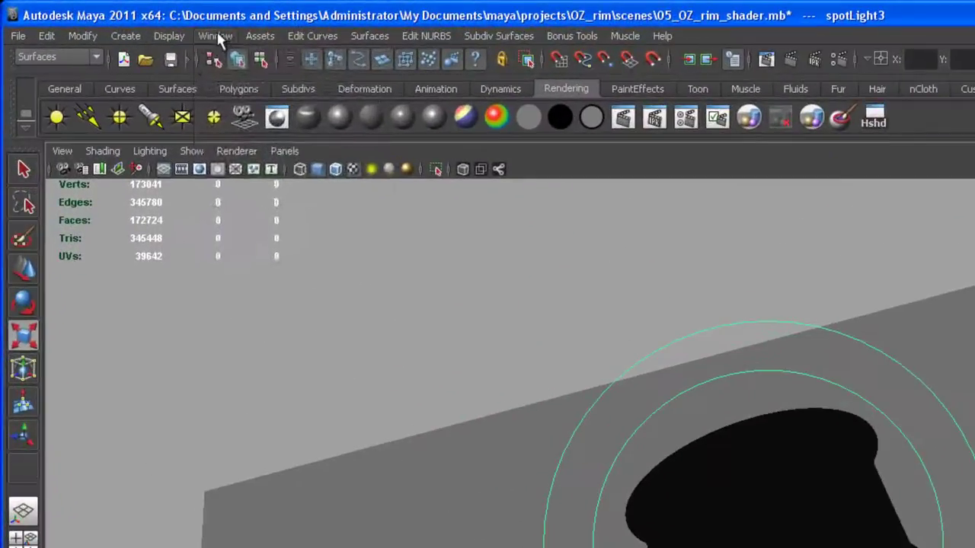
# Unlink pPlane1 from spotLight3 in the light-centric Light Linking editor, then close it.
pyautogui.click(124, 20)
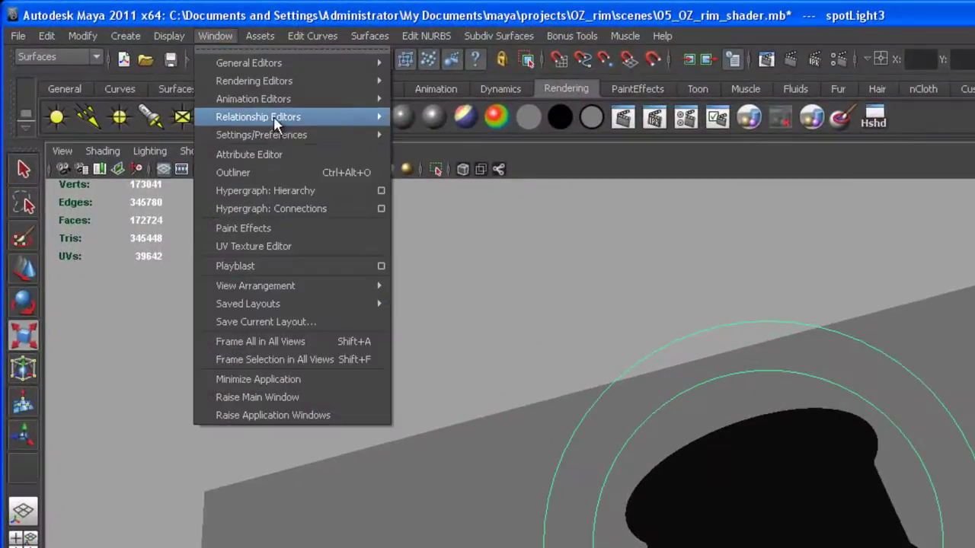
pyautogui.moveTo(276, 121)
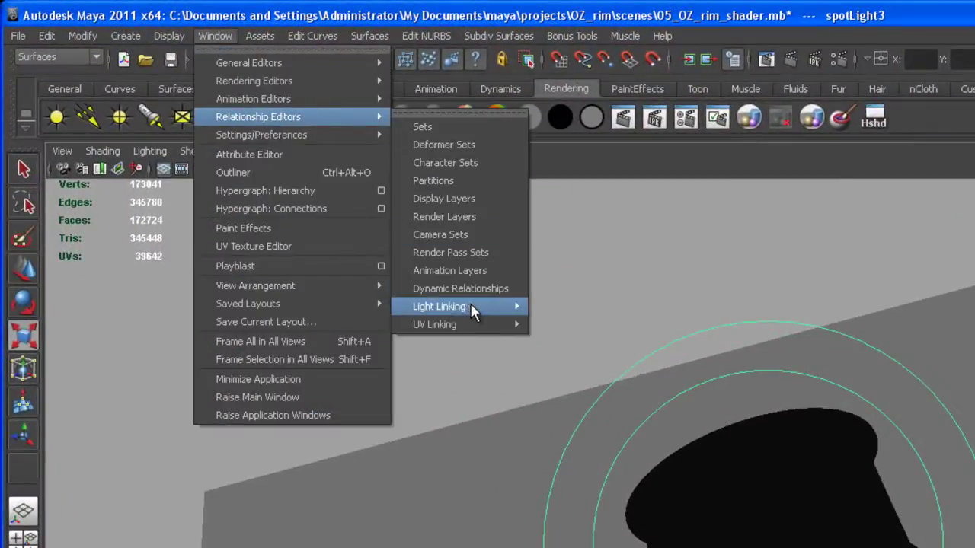
pyautogui.moveTo(472, 306)
pyautogui.click(572, 316)
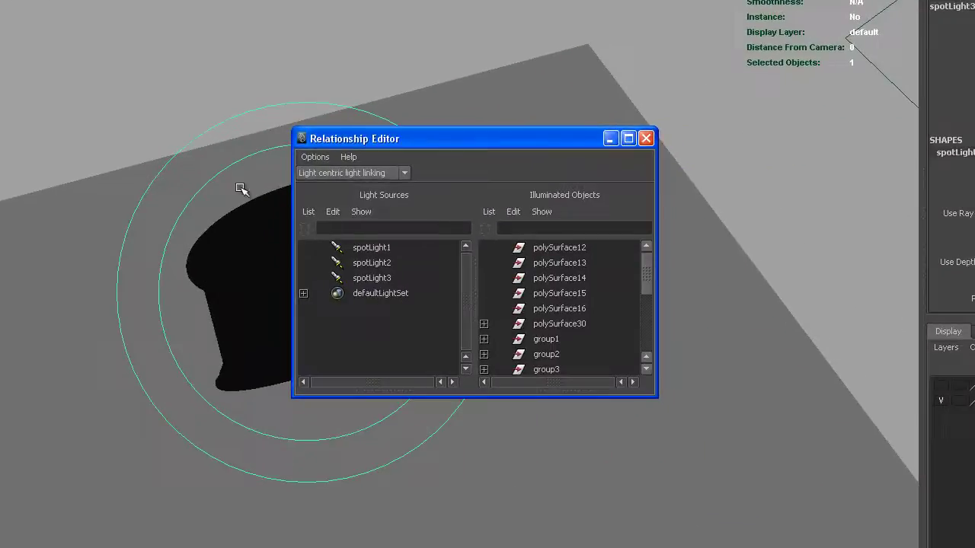
pyautogui.click(362, 278)
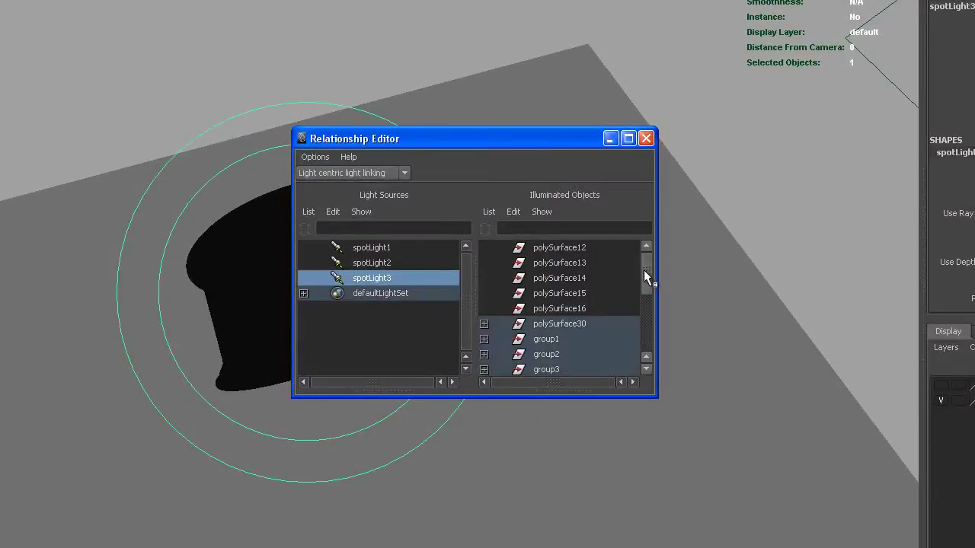
pyautogui.moveTo(644, 278); pyautogui.dragTo(647, 326)
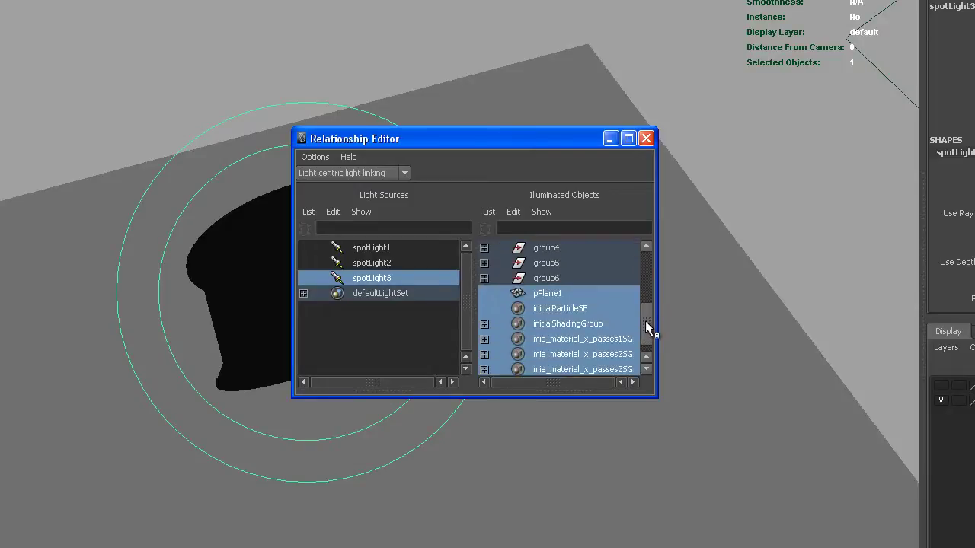
pyautogui.click(544, 294)
pyautogui.click(645, 138)
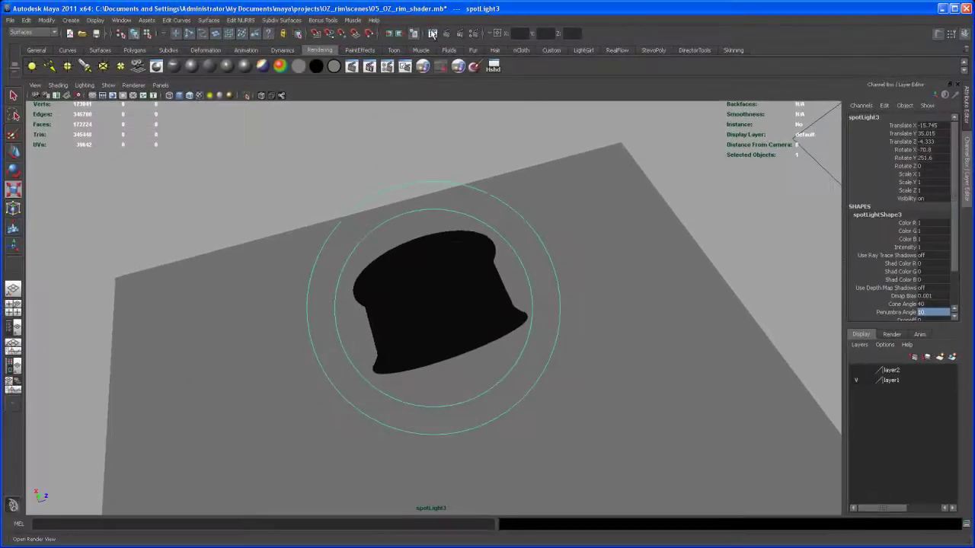
pyautogui.click(432, 33)
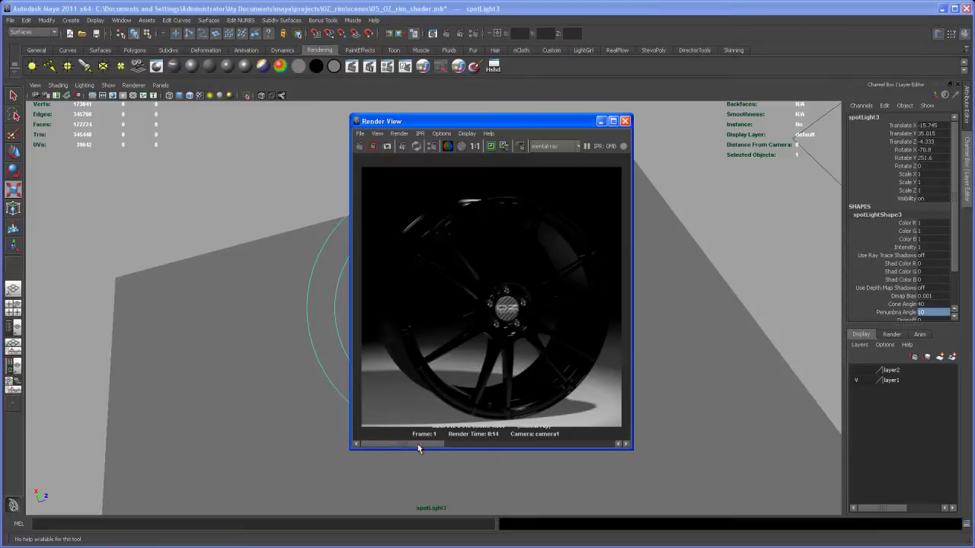
pyautogui.moveTo(438, 445)
pyautogui.mouseDown()
pyautogui.moveTo(468, 445)
pyautogui.moveTo(415, 445)
pyautogui.moveTo(434, 445)
pyautogui.mouseUp()
pyautogui.moveTo(588, 126); pyautogui.dragTo(566, 139)
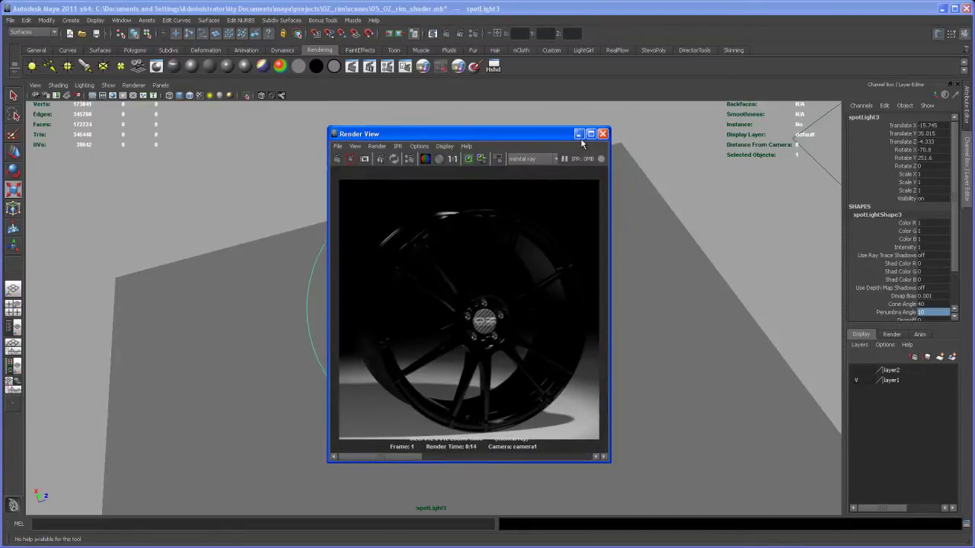
pyautogui.click(579, 135)
# Switch back to the persp camera, frame the wheel closer up, and bring Firefox forward.
pyautogui.click(160, 86)
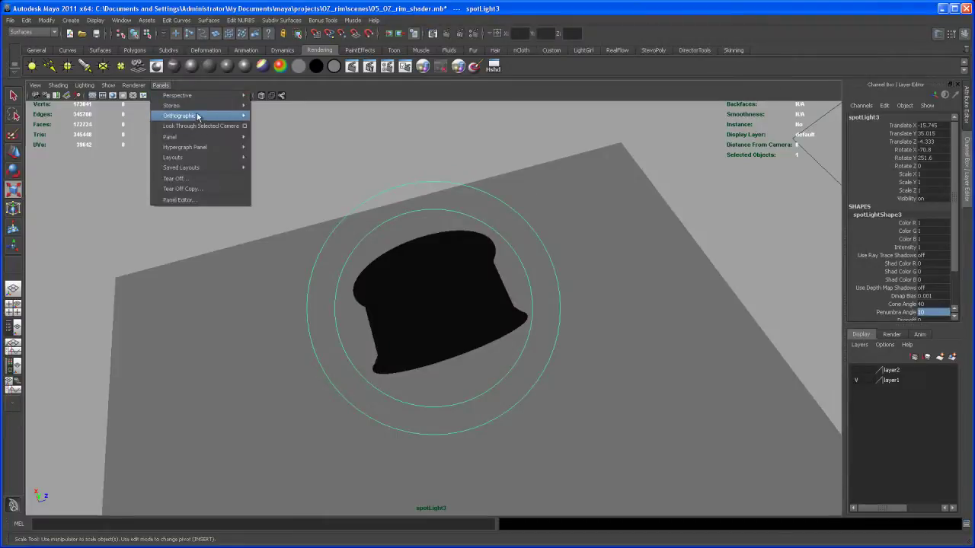
pyautogui.moveTo(200, 100)
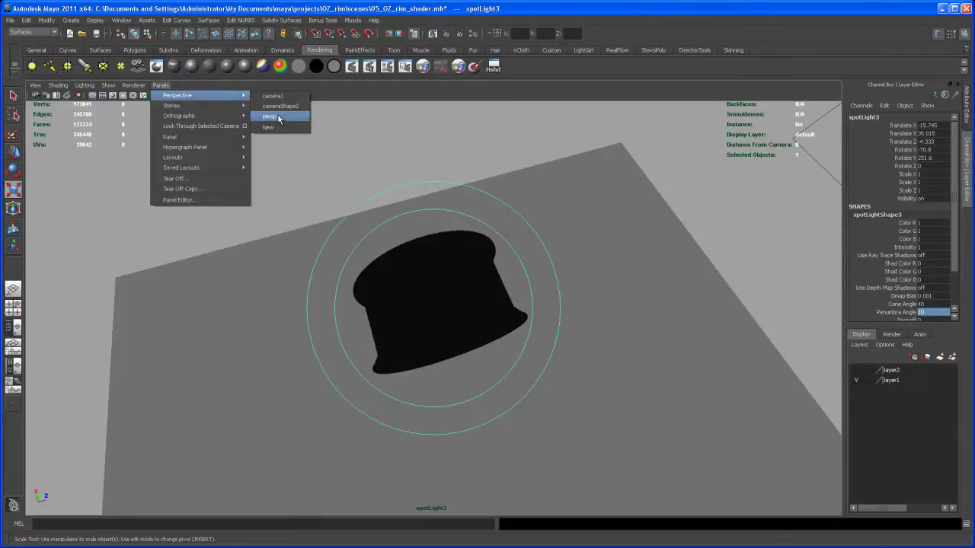
pyautogui.click(268, 117)
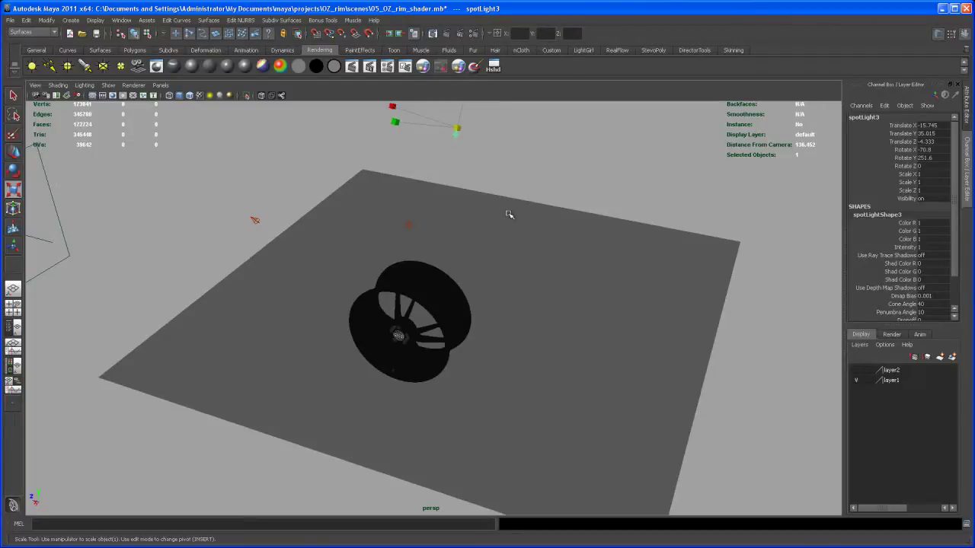
pyautogui.keyDown('alt'); pyautogui.moveTo(377, 376); pyautogui.dragTo(413, 401); pyautogui.keyUp('alt')
pyautogui.keyDown('alt'); pyautogui.moveTo(414, 401); pyautogui.dragTo(375, 366, button='right'); pyautogui.keyUp('alt')
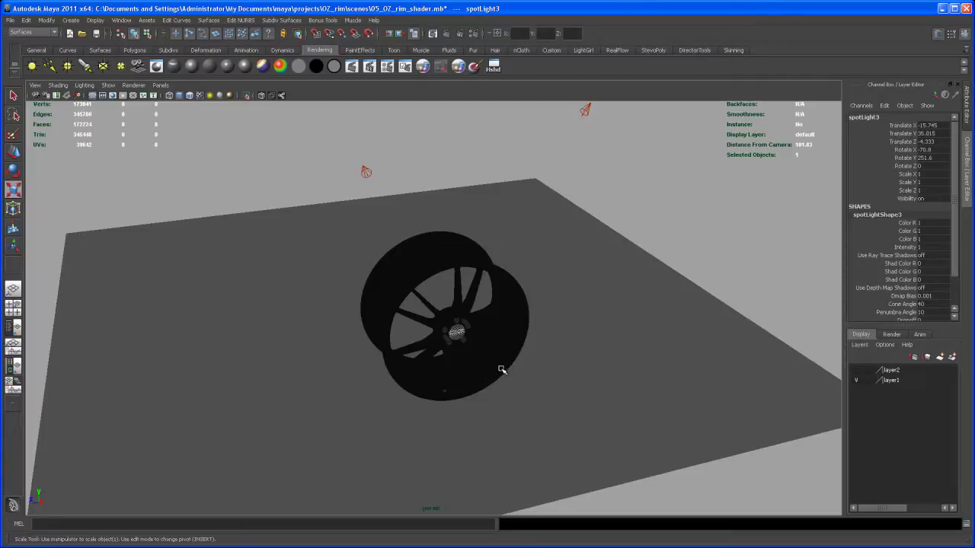
pyautogui.keyDown('alt'); pyautogui.moveTo(449, 381); pyautogui.dragTo(441, 359, button='right'); pyautogui.keyUp('alt')
pyautogui.press('r')
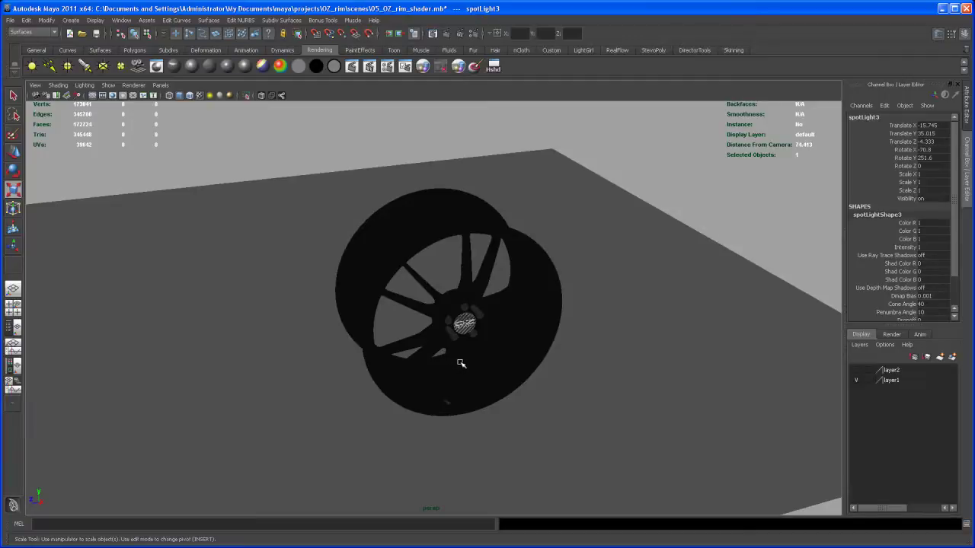
pyautogui.hotkey('alt', 'Tab')
pyautogui.hotkey('alt', 'Tab')
pyautogui.hotkey('alt', 'Tab')
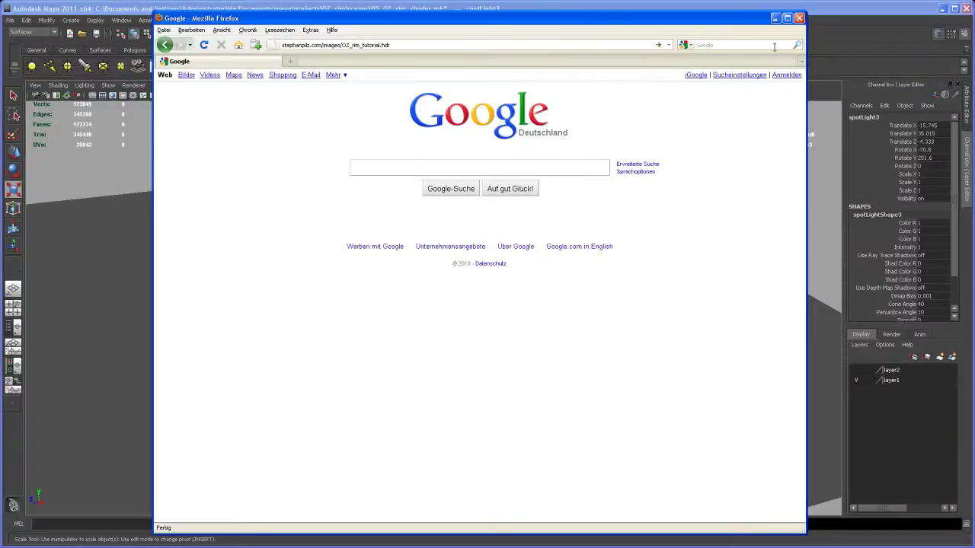
# Minimize Firefox and reframe the Maya view around the wheel hub.
pyautogui.click(775, 19)
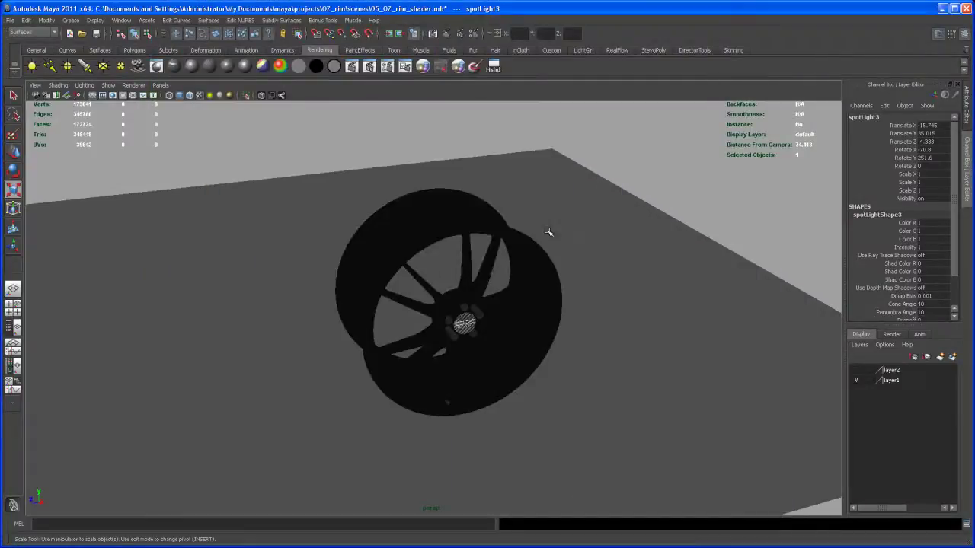
pyautogui.keyDown('alt'); pyautogui.moveTo(599, 238); pyautogui.dragTo(549, 271, button='right'); pyautogui.keyUp('alt')
pyautogui.keyDown('alt'); pyautogui.moveTo(548, 272); pyautogui.dragTo(481, 294); pyautogui.keyUp('alt')
pyautogui.keyDown('alt'); pyautogui.moveTo(461, 303); pyautogui.dragTo(453, 280, button='right'); pyautogui.keyUp('alt')
pyautogui.keyDown('alt'); pyautogui.moveTo(461, 276); pyautogui.dragTo(188, 146); pyautogui.keyUp('alt')
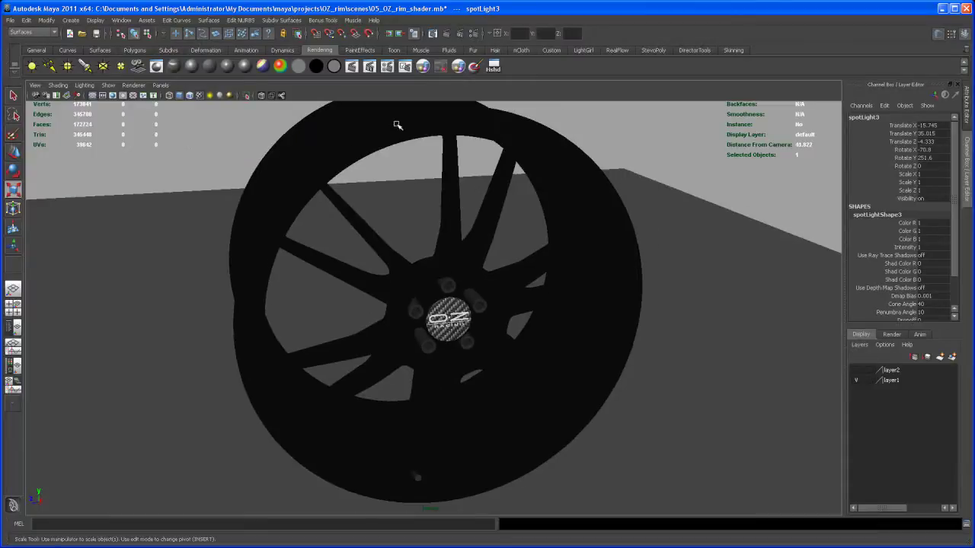
# In Hypershade, set the file2 carbon_texture.jpg Filter Type to Off on mia_material_x_passes2.
pyautogui.click(493, 66)
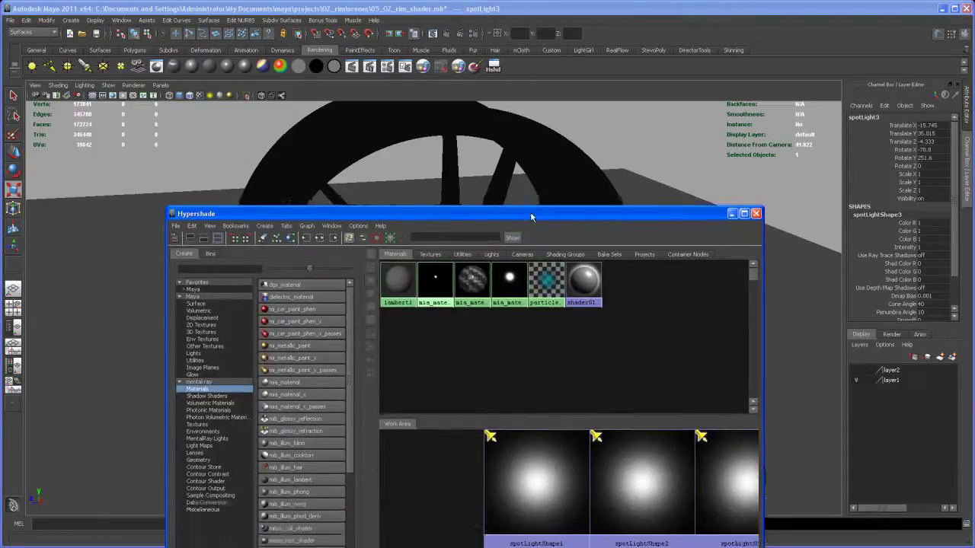
pyautogui.moveTo(530, 185); pyautogui.dragTo(494, 69)
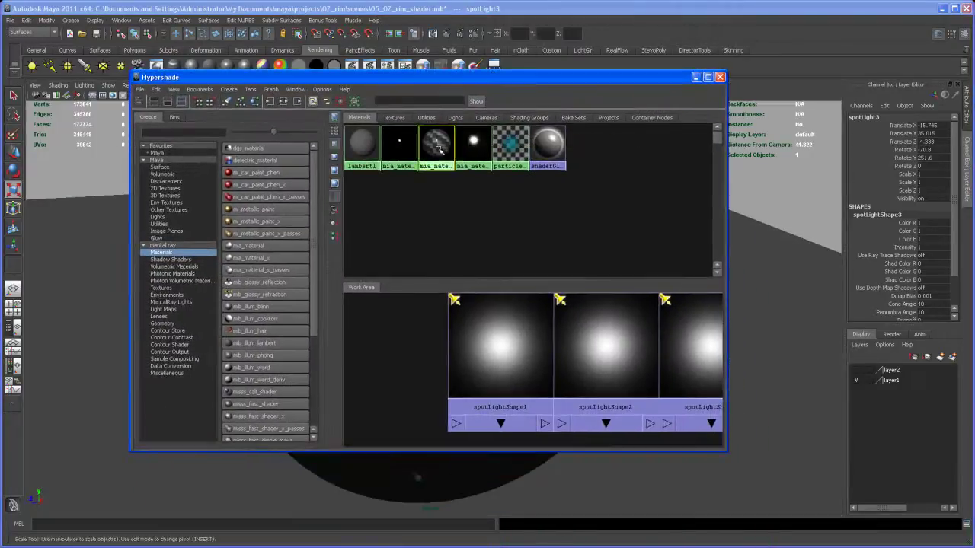
pyautogui.click(442, 151)
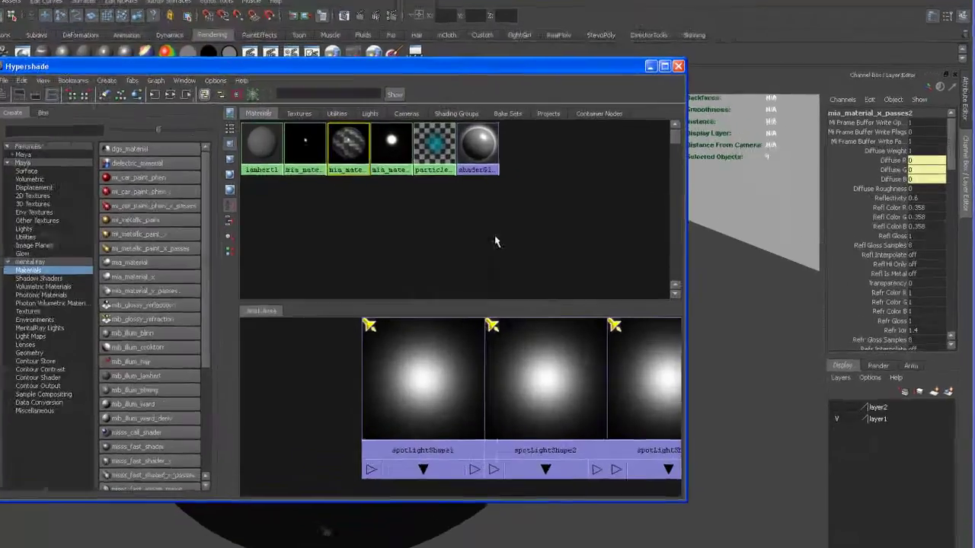
pyautogui.hotkey('ctrl', 'a')
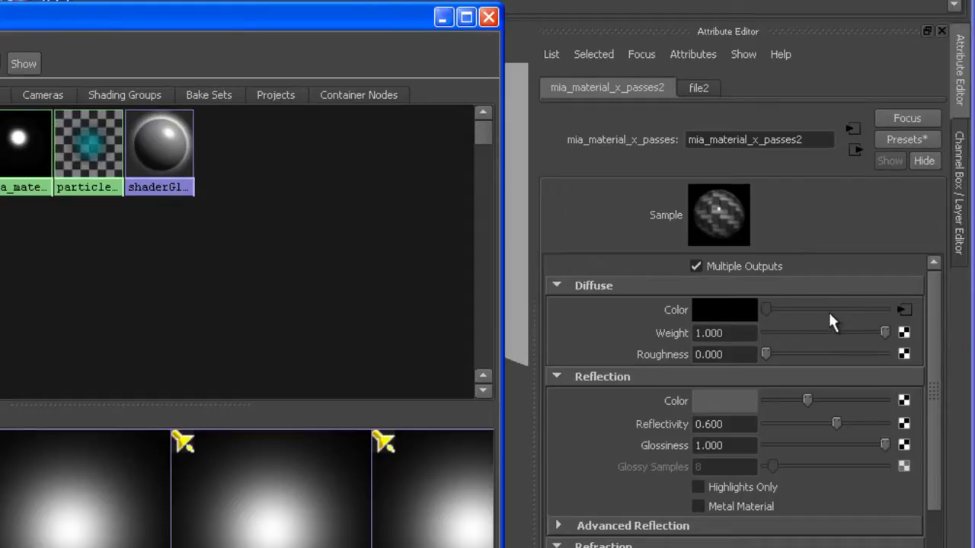
pyautogui.click(699, 89)
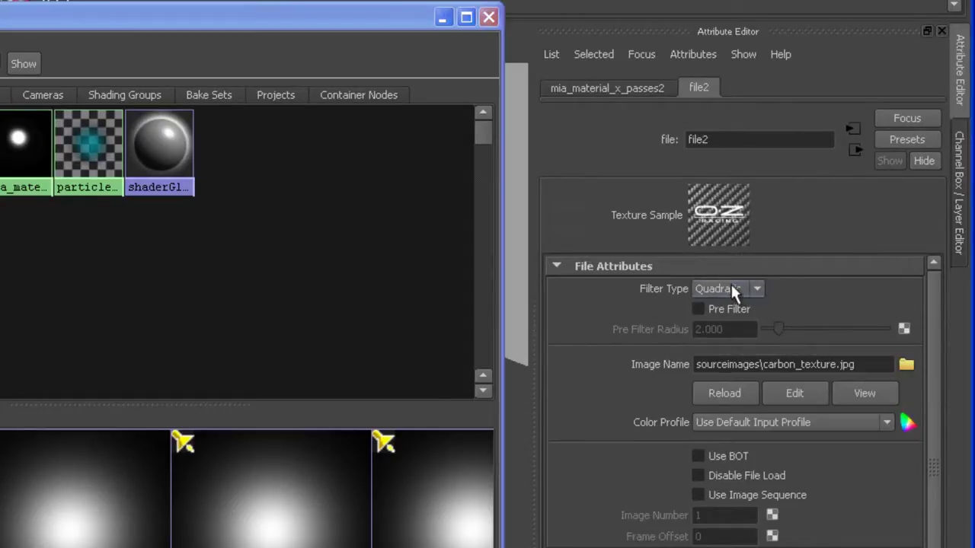
pyautogui.click(755, 288)
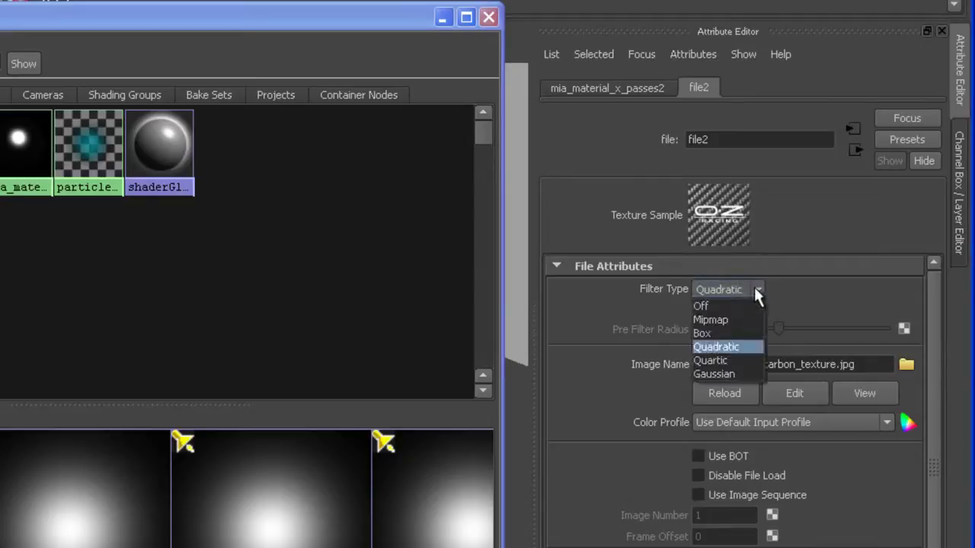
pyautogui.click(717, 306)
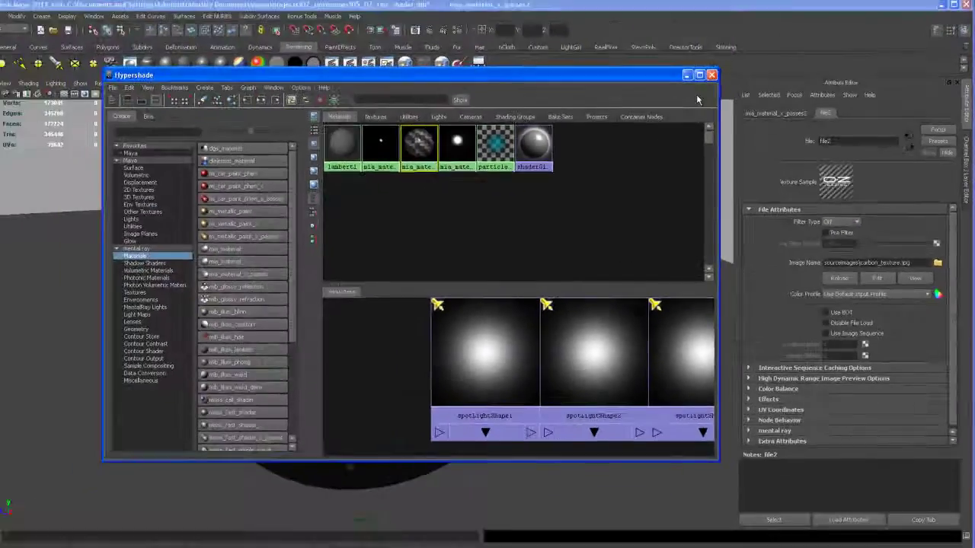
# Close Hypershade, re-render the wheel with the unfiltered carbon texture, then close the Render View.
pyautogui.click(488, 17)
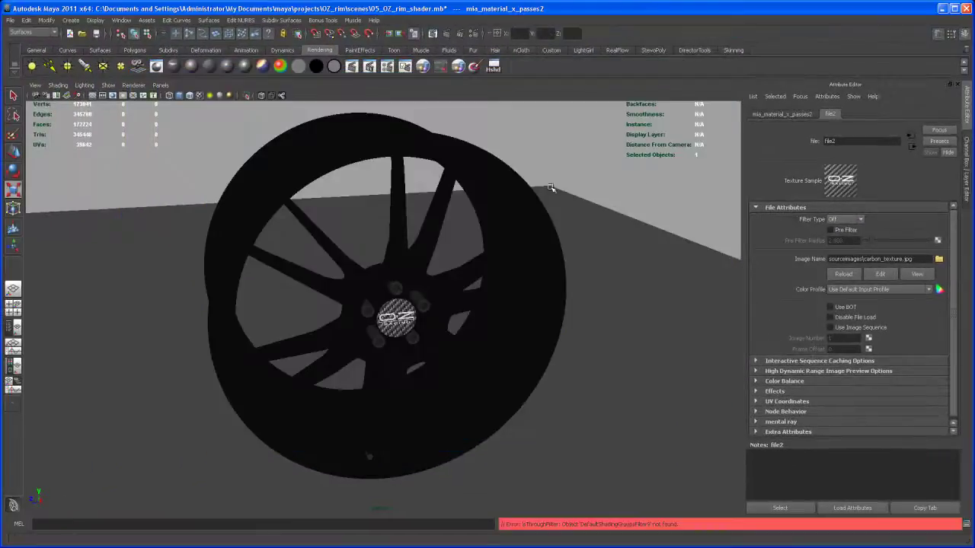
pyautogui.click(432, 33)
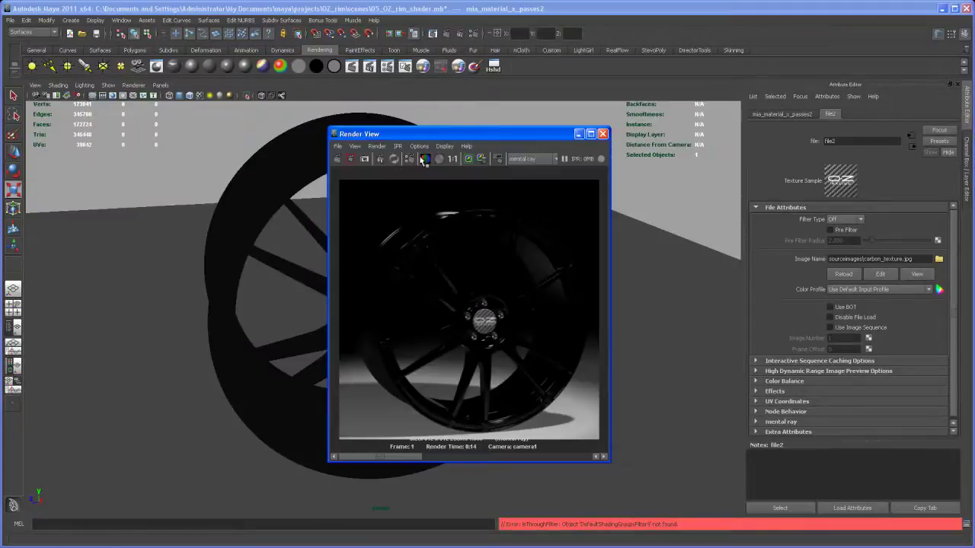
pyautogui.click(468, 158)
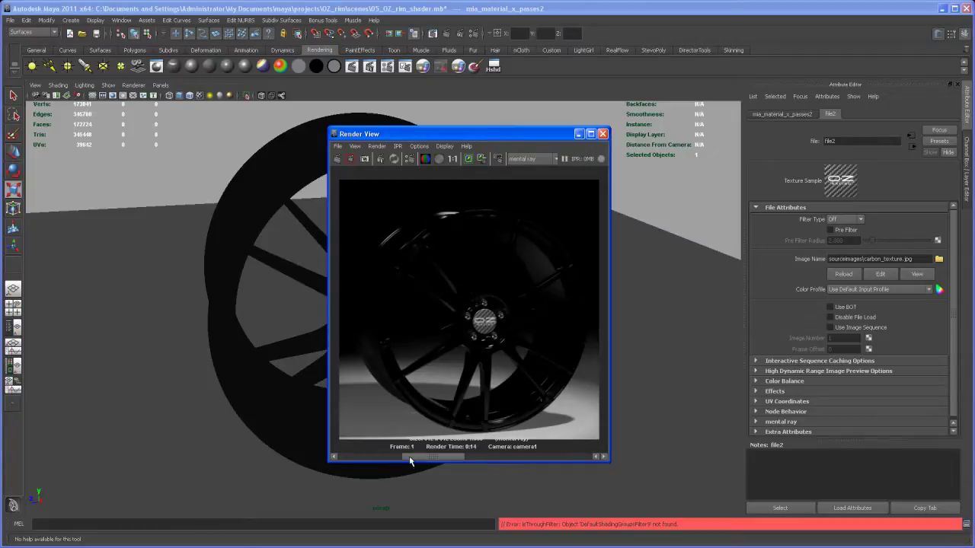
pyautogui.moveTo(397, 459); pyautogui.dragTo(368, 452)
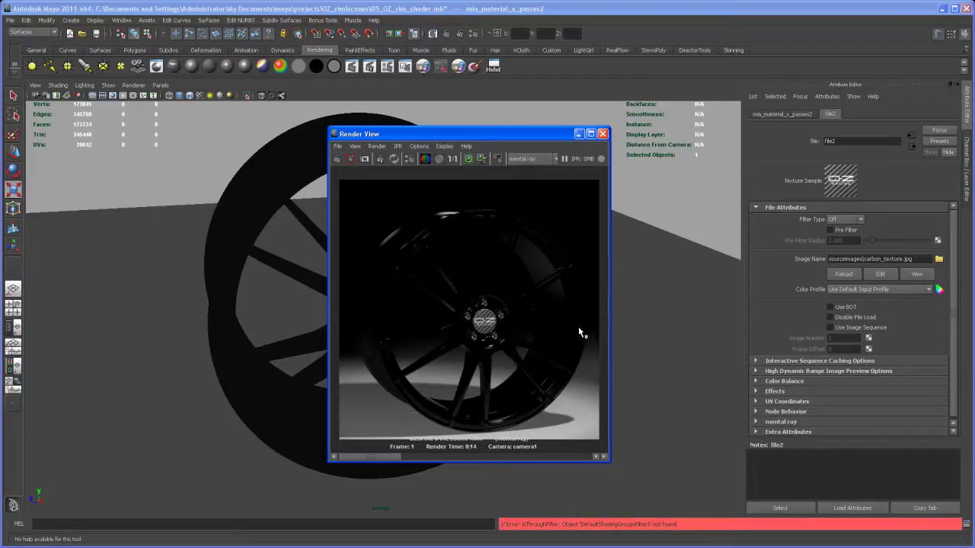
pyautogui.moveTo(563, 137); pyautogui.dragTo(533, 139)
pyautogui.click(572, 136)
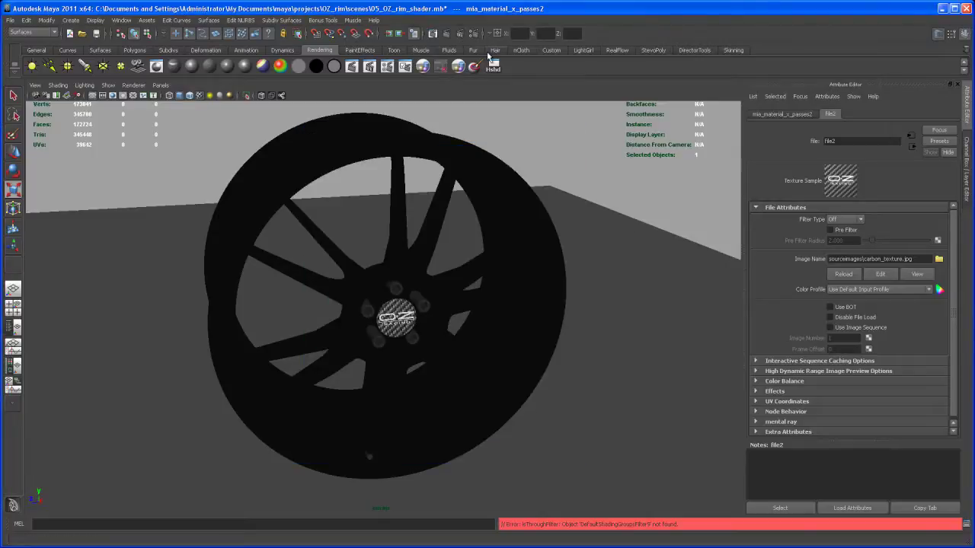
# Create a mental ray image-based lighting node using OZ_rim_tutorial.hdr as its image.
pyautogui.click(473, 35)
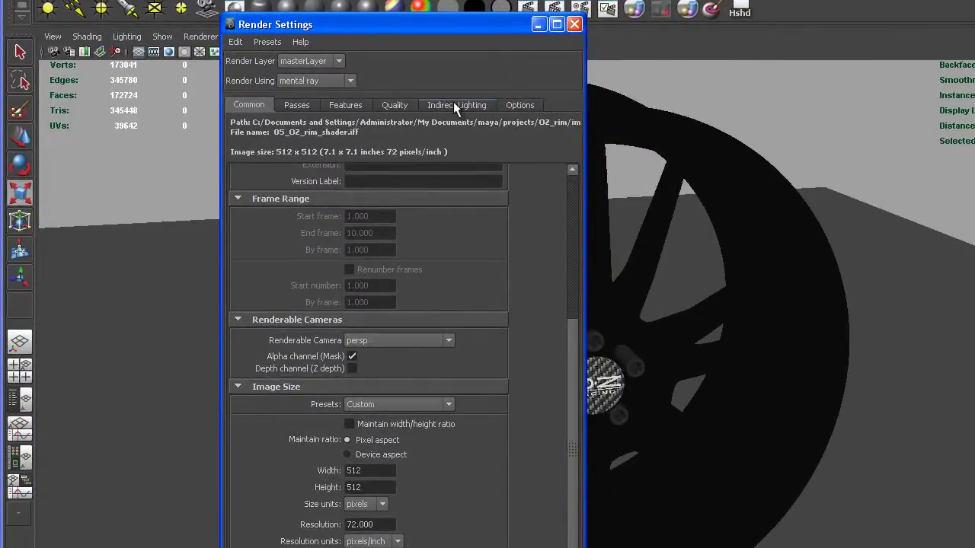
pyautogui.click(453, 106)
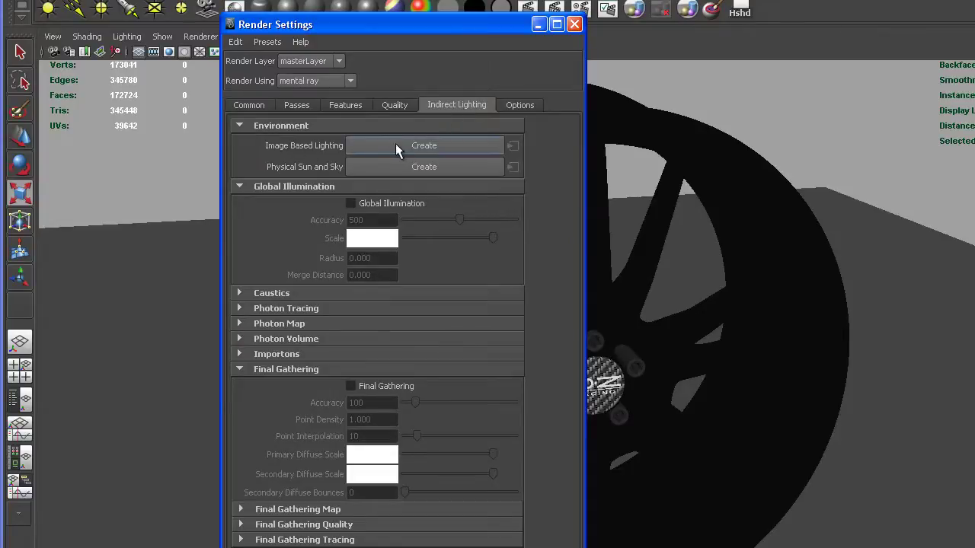
pyautogui.click(423, 146)
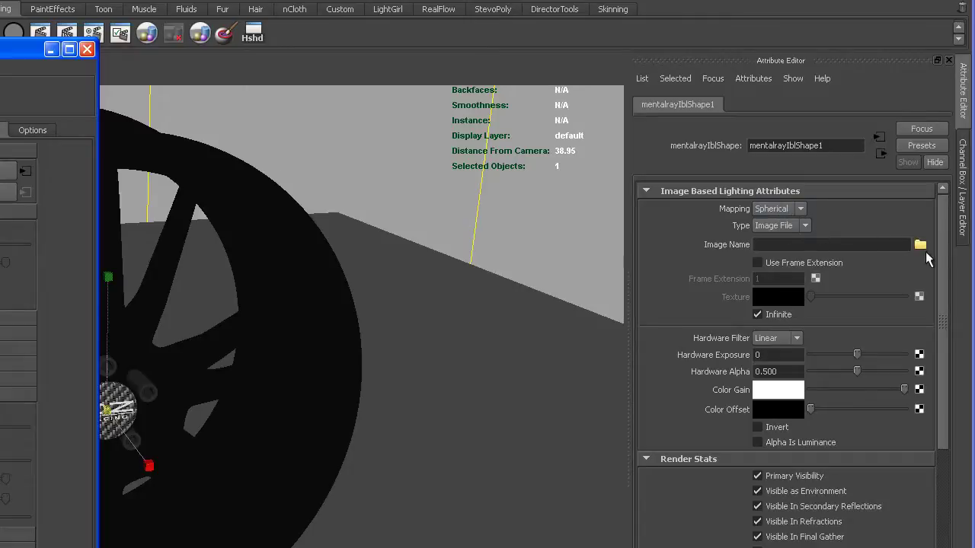
pyautogui.click(919, 246)
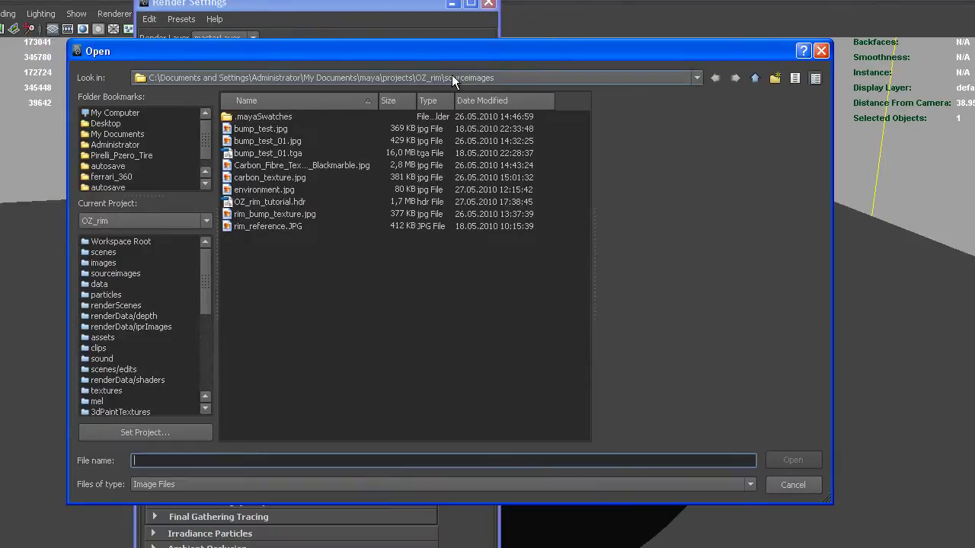
pyautogui.click(267, 201)
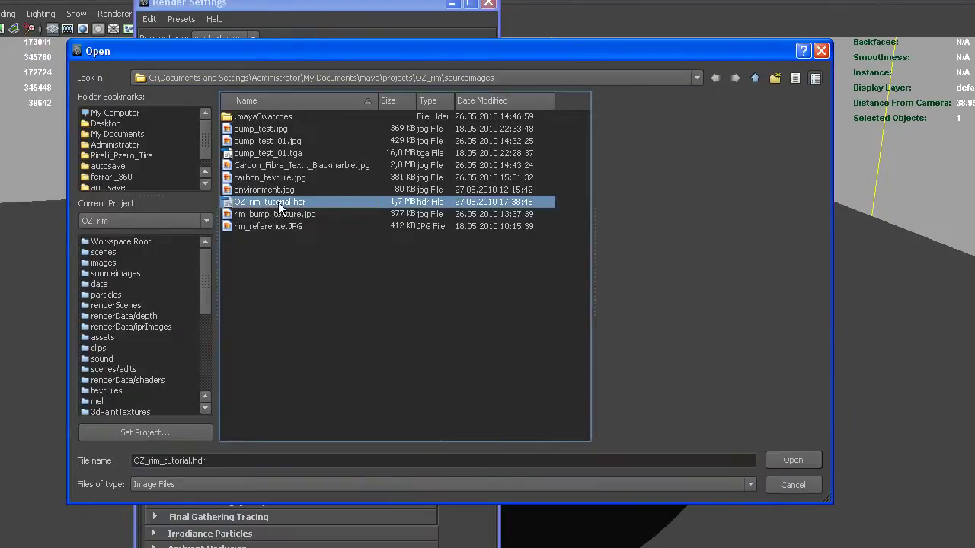
pyautogui.click(790, 461)
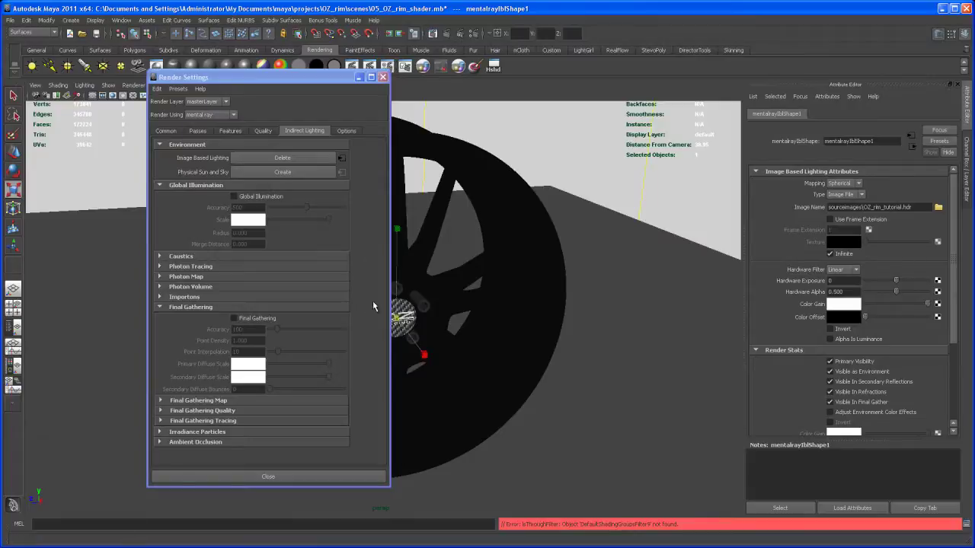
# Switch to the Rotate tool and roughly turn the environment sphere about its Y axis.
pyautogui.keyDown('alt'); pyautogui.moveTo(664, 204); pyautogui.dragTo(659, 202); pyautogui.keyUp('alt')
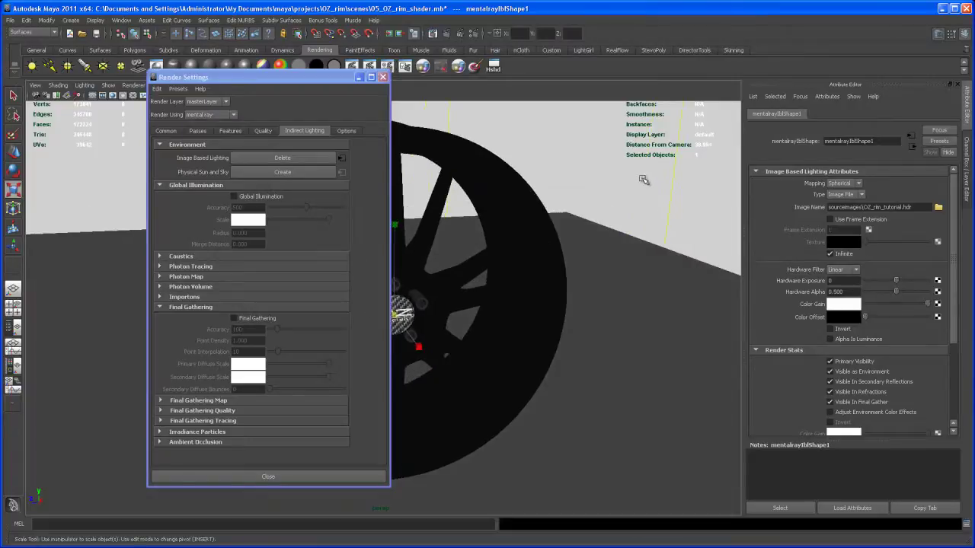
pyautogui.press('e')
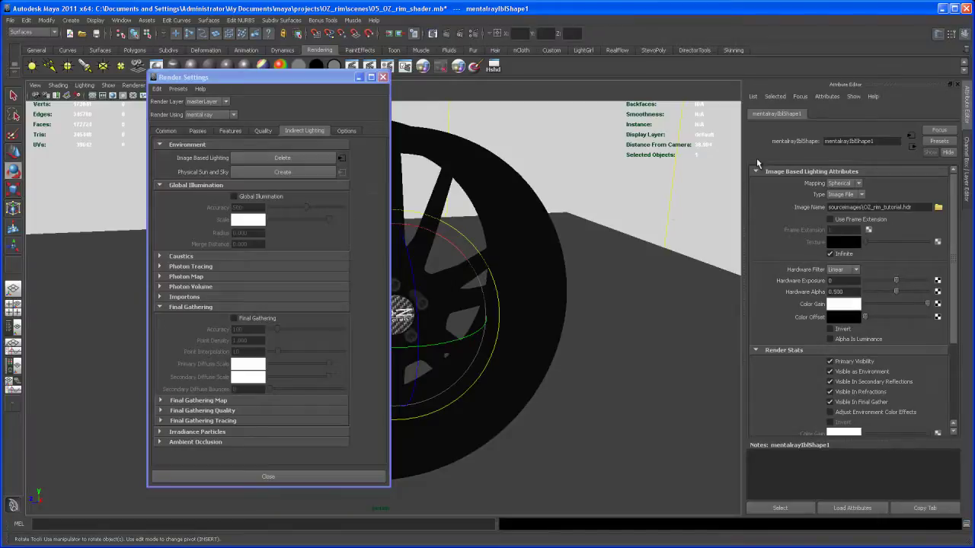
pyautogui.click(965, 169)
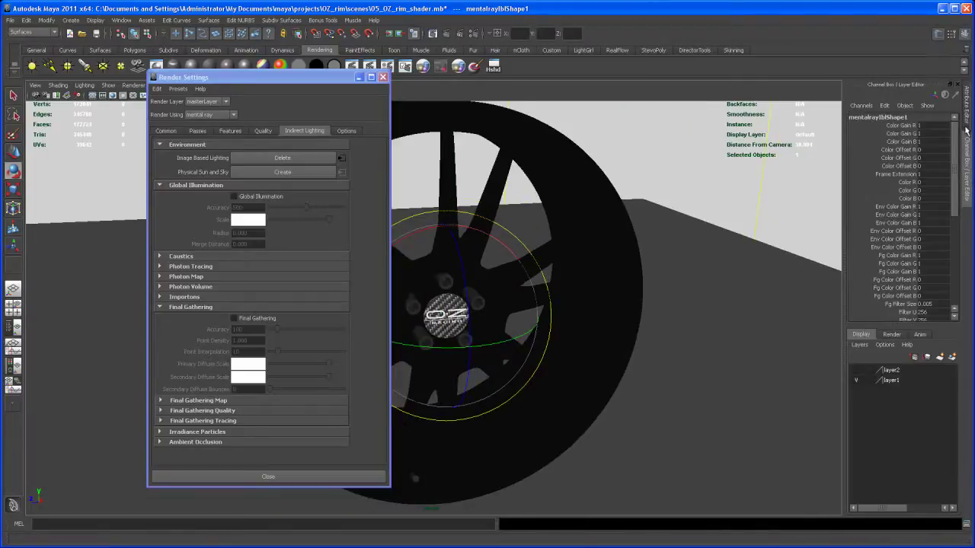
pyautogui.moveTo(489, 344)
pyautogui.mouseDown()
pyautogui.moveTo(507, 345)
pyautogui.moveTo(493, 345)
pyautogui.mouseUp()
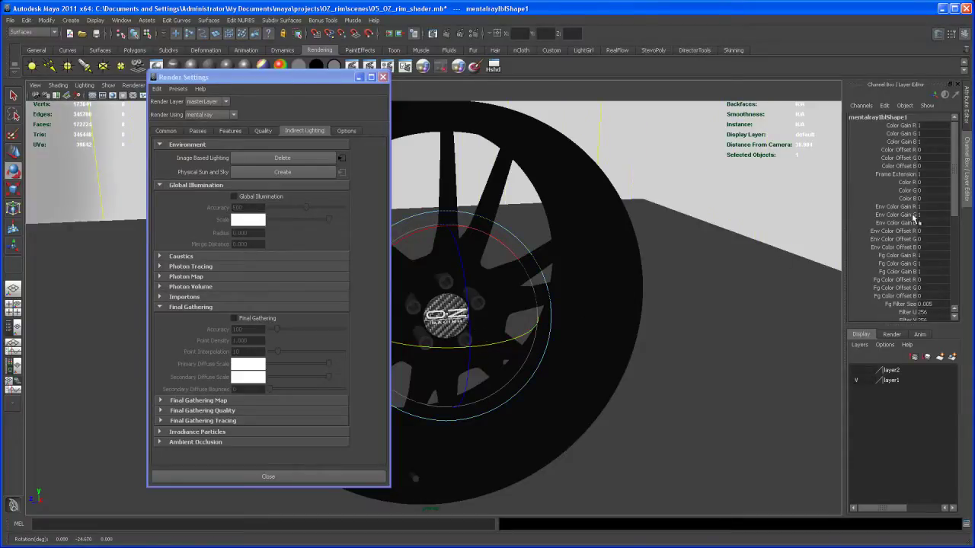
pyautogui.click(968, 114)
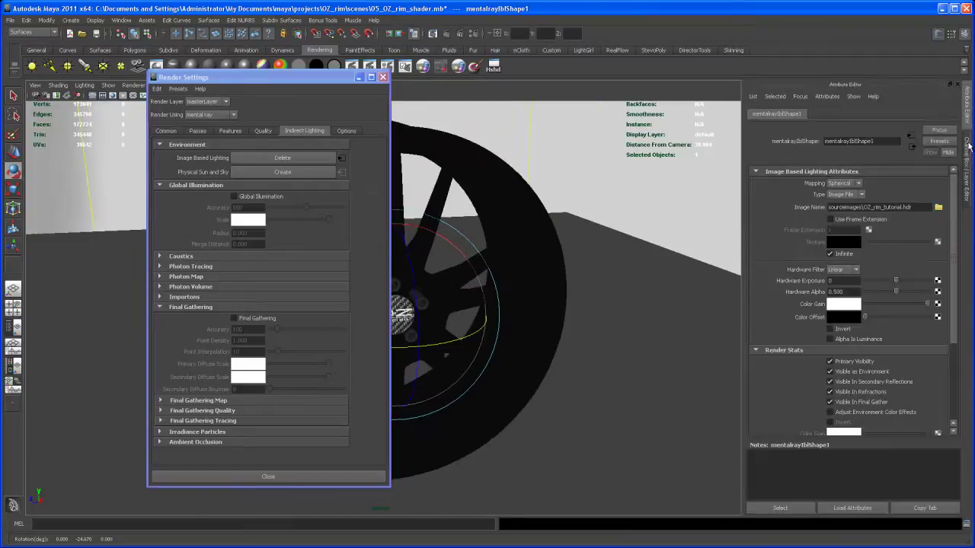
pyautogui.click(967, 163)
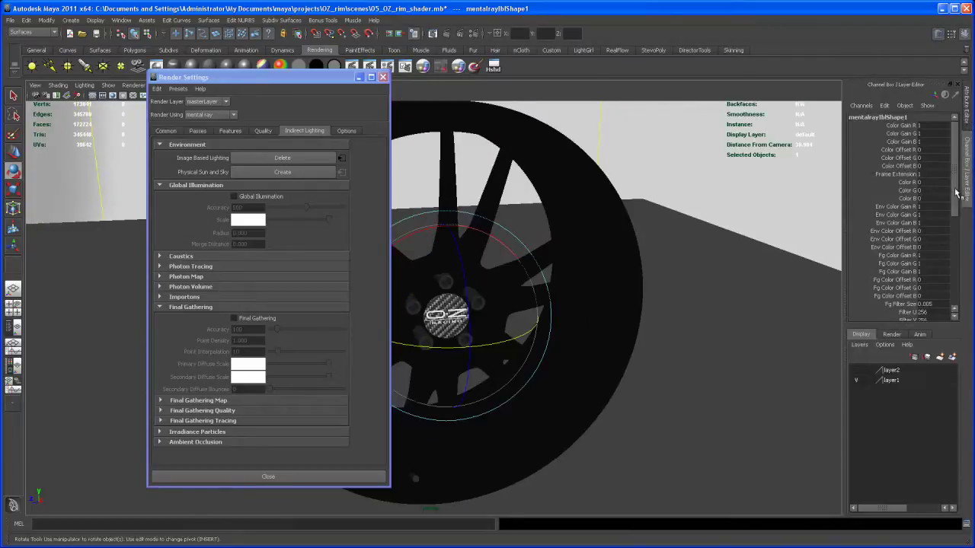
pyautogui.moveTo(958, 194); pyautogui.dragTo(961, 173)
# Set mentalrayIbl1's Rotate Y to exactly 200 in the Channel Box.
pyautogui.hotkey('ctrl', 'a')
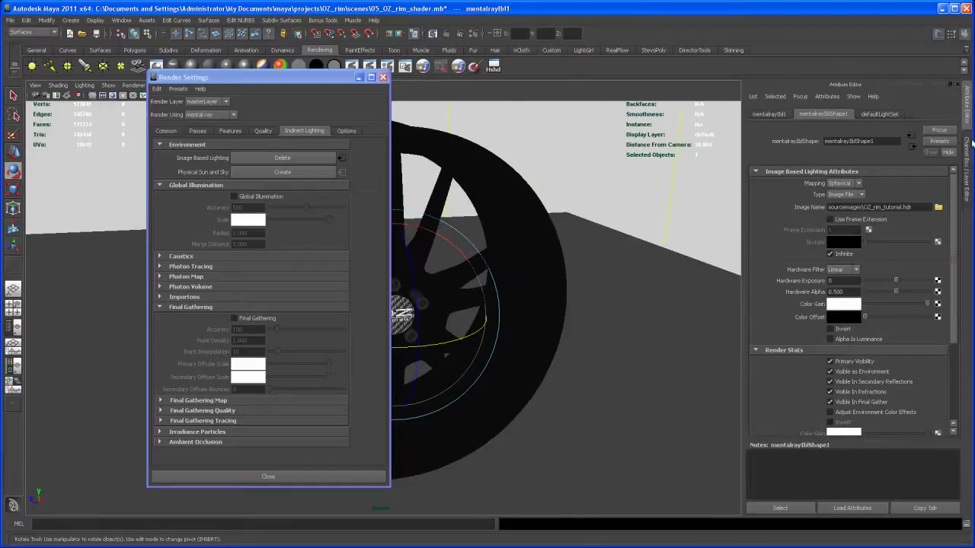
pyautogui.click(967, 162)
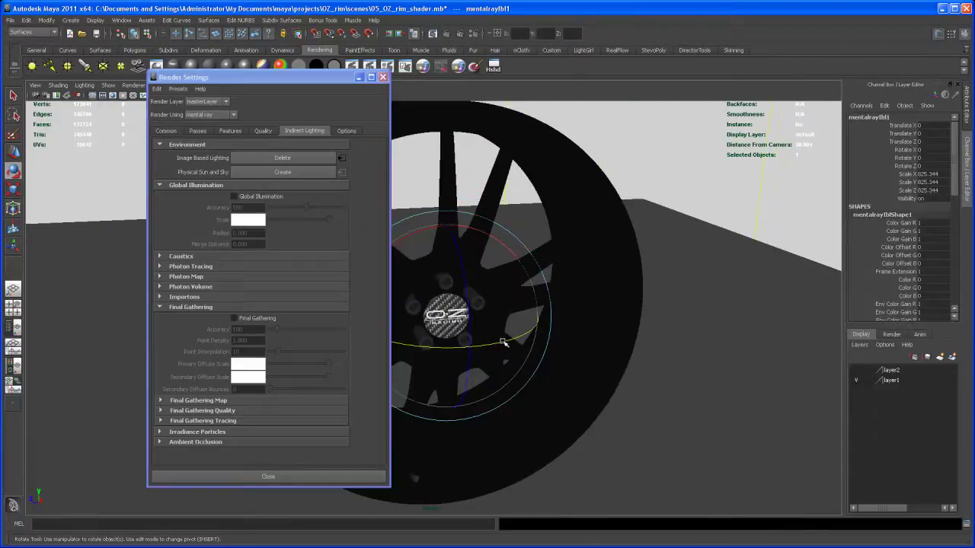
pyautogui.moveTo(502, 342); pyautogui.dragTo(476, 347)
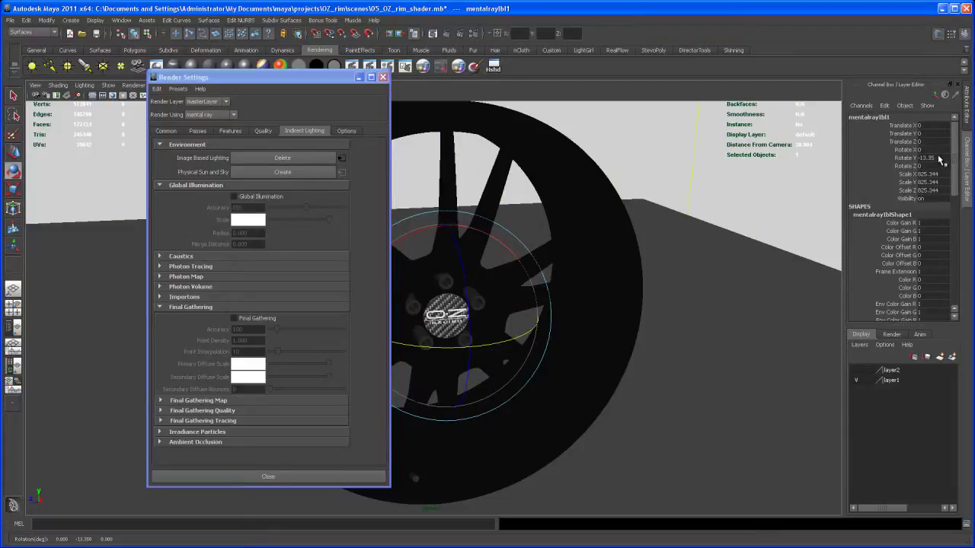
pyautogui.doubleClick(940, 158)
pyautogui.write('200')
pyautogui.press('Return')
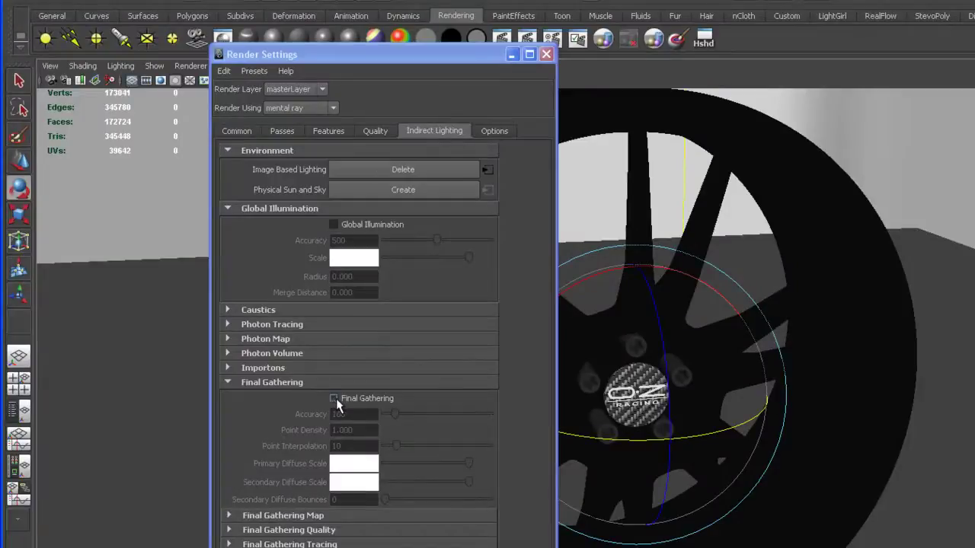
# Enable Final Gathering in the Indirect Lighting settings and close Render Settings.
pyautogui.click(334, 398)
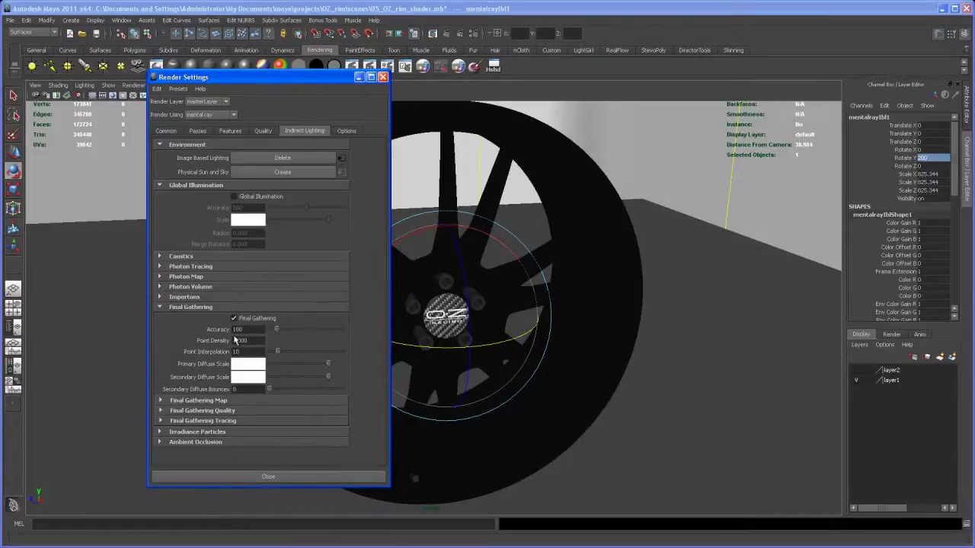
pyautogui.click(265, 478)
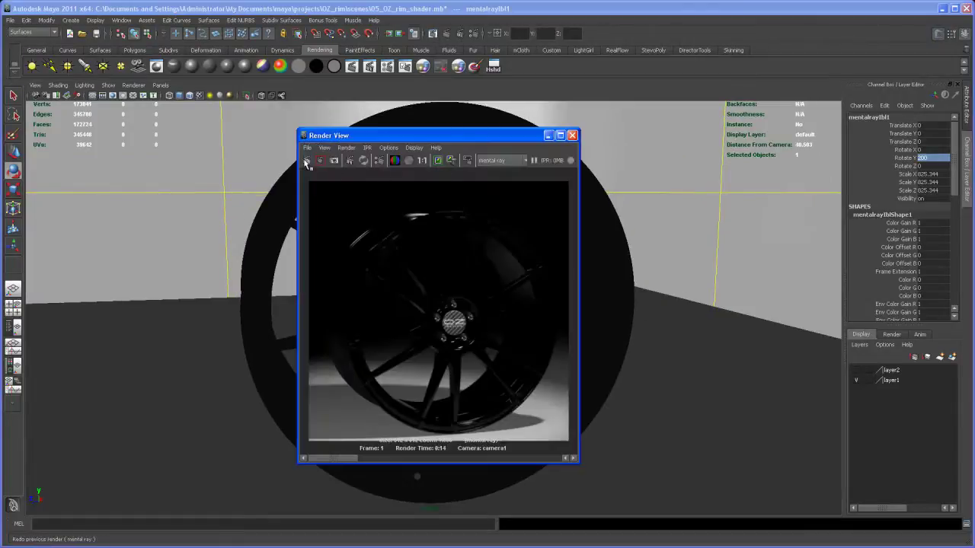
# Re-render the rim under the HDR lighting and show mentalrayIblShape1's attributes.
pyautogui.click(307, 161)
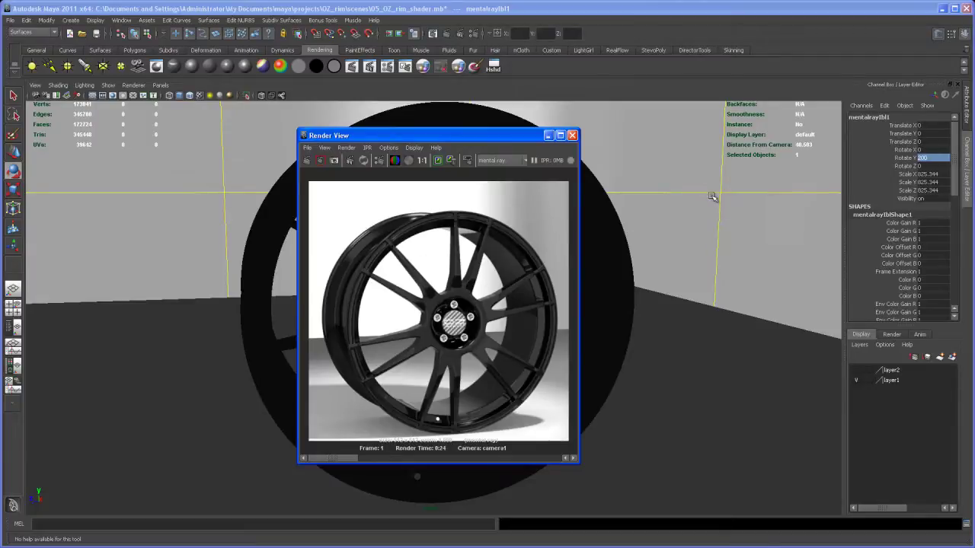
pyautogui.hotkey('ctrl', 'a')
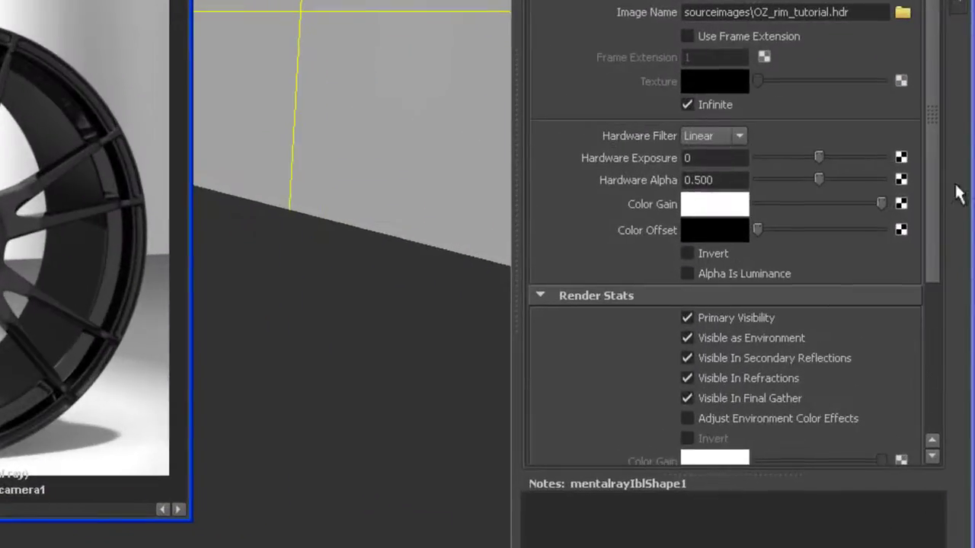
# Re-render the rim with mentalrayIblShape1's Primary Visibility off, giving a black background.
pyautogui.moveTo(935, 151); pyautogui.dragTo(935, 245)
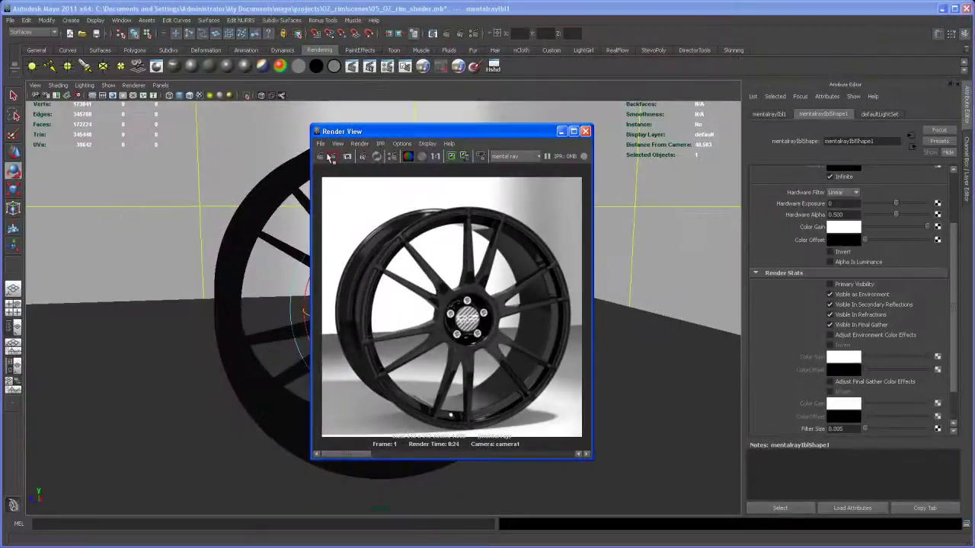
pyautogui.click(321, 157)
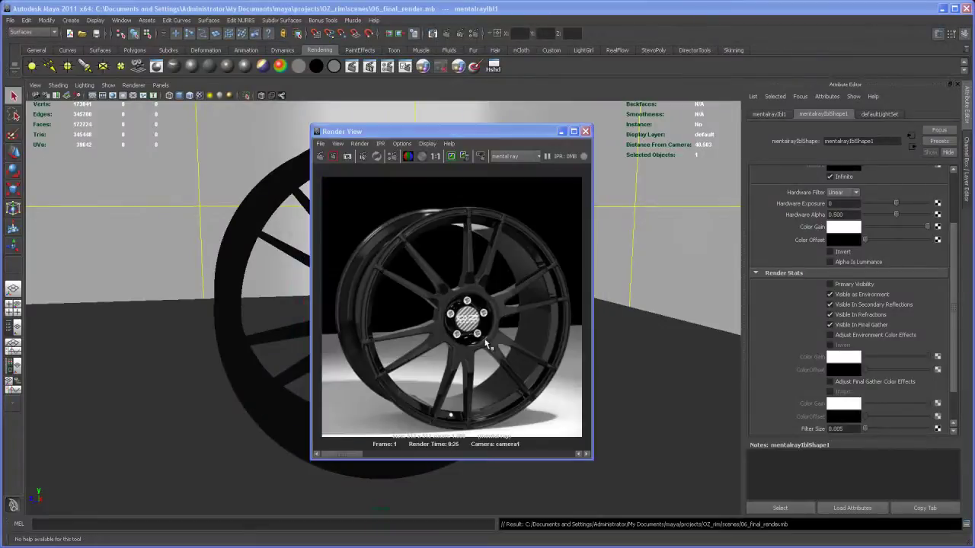